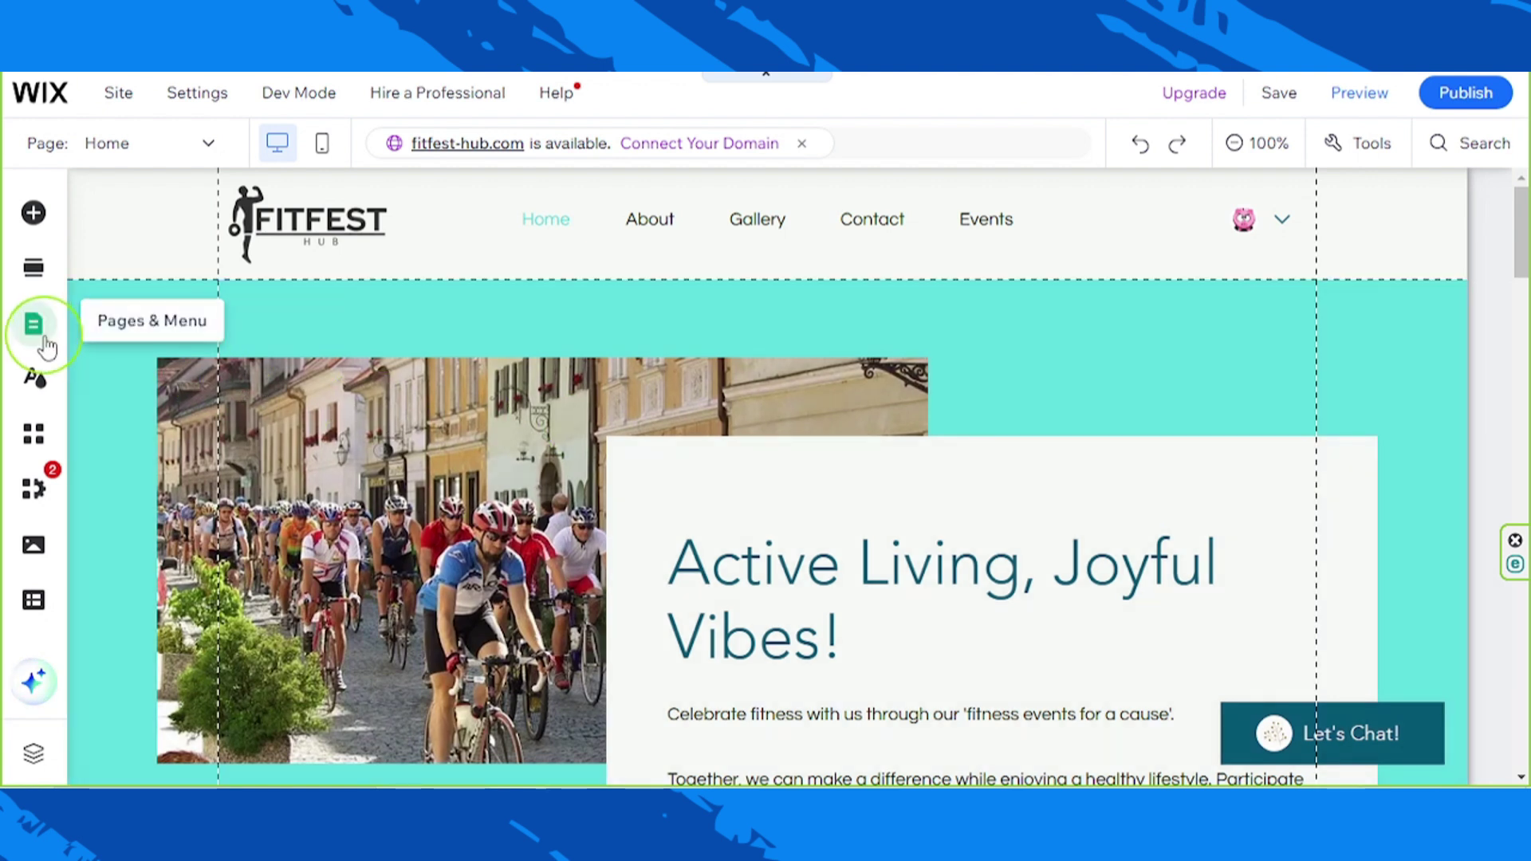
Open the Events page from the site's event pages and open event management for its Events section.
click(33, 325)
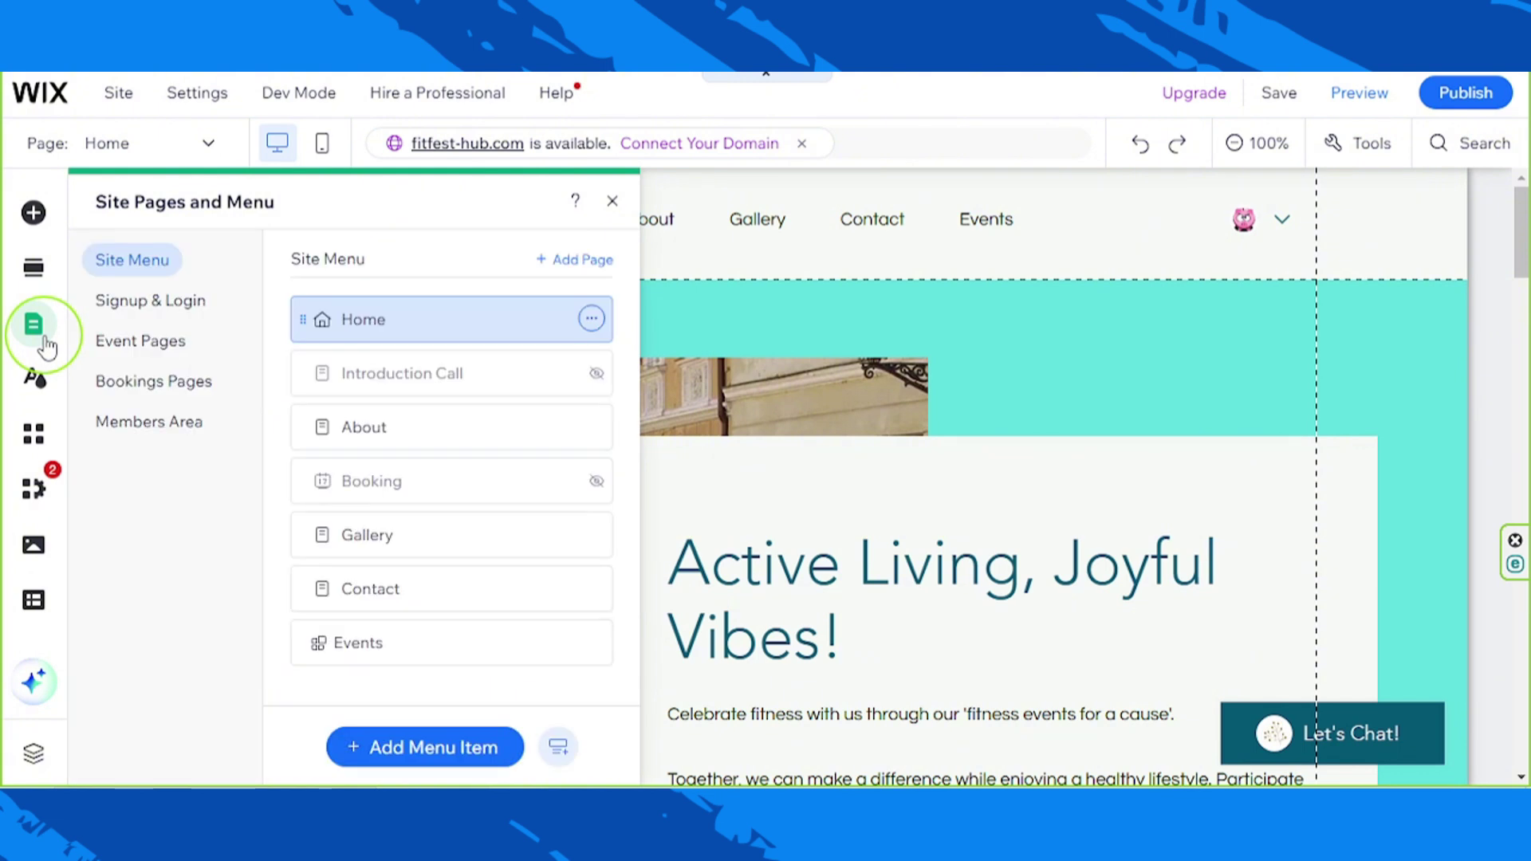
click(142, 353)
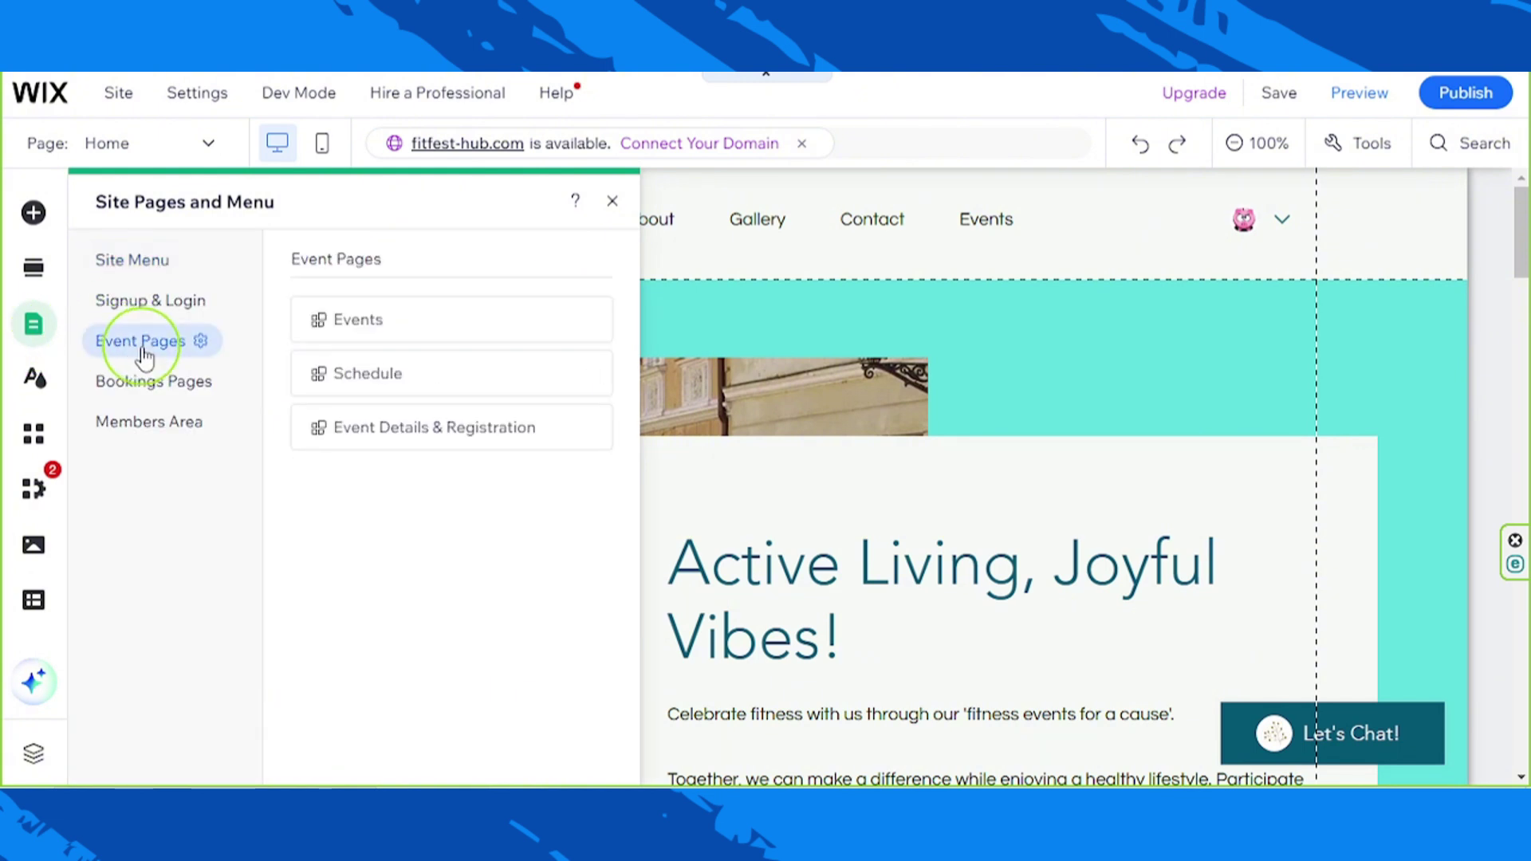
click(409, 336)
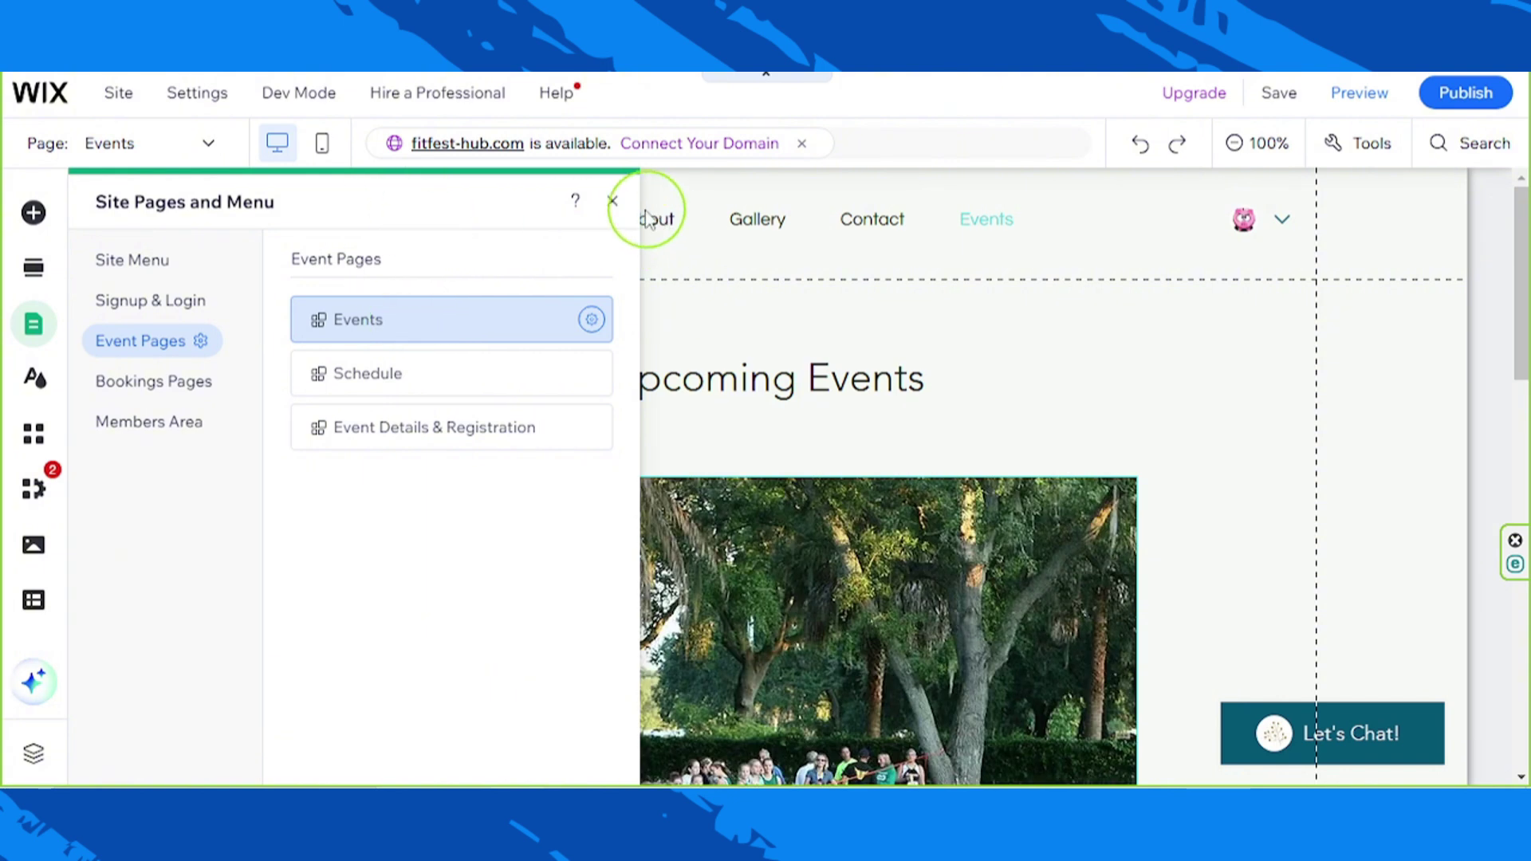
click(610, 214)
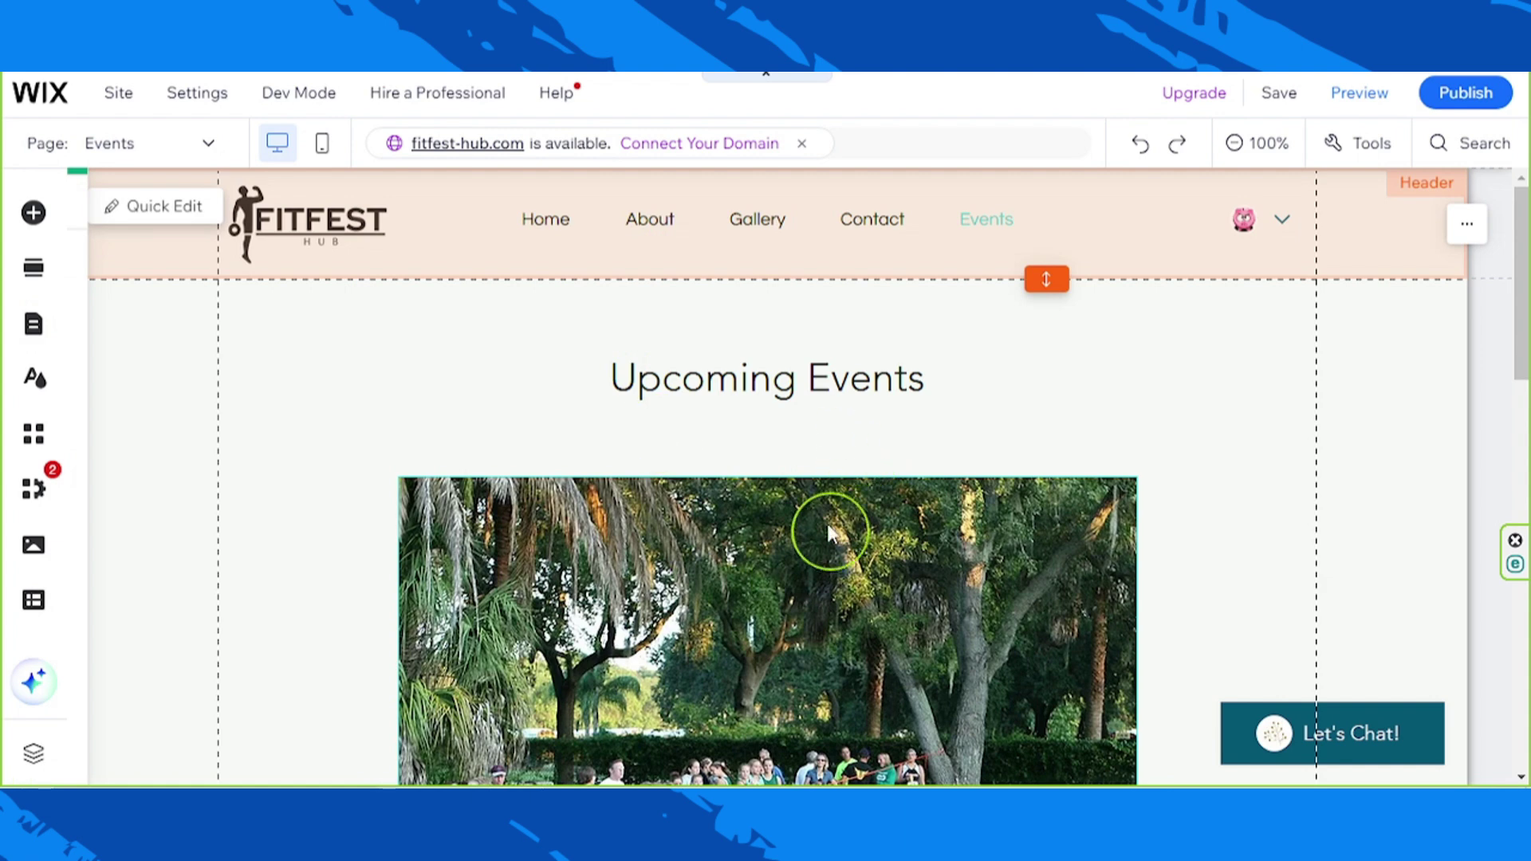
click(788, 441)
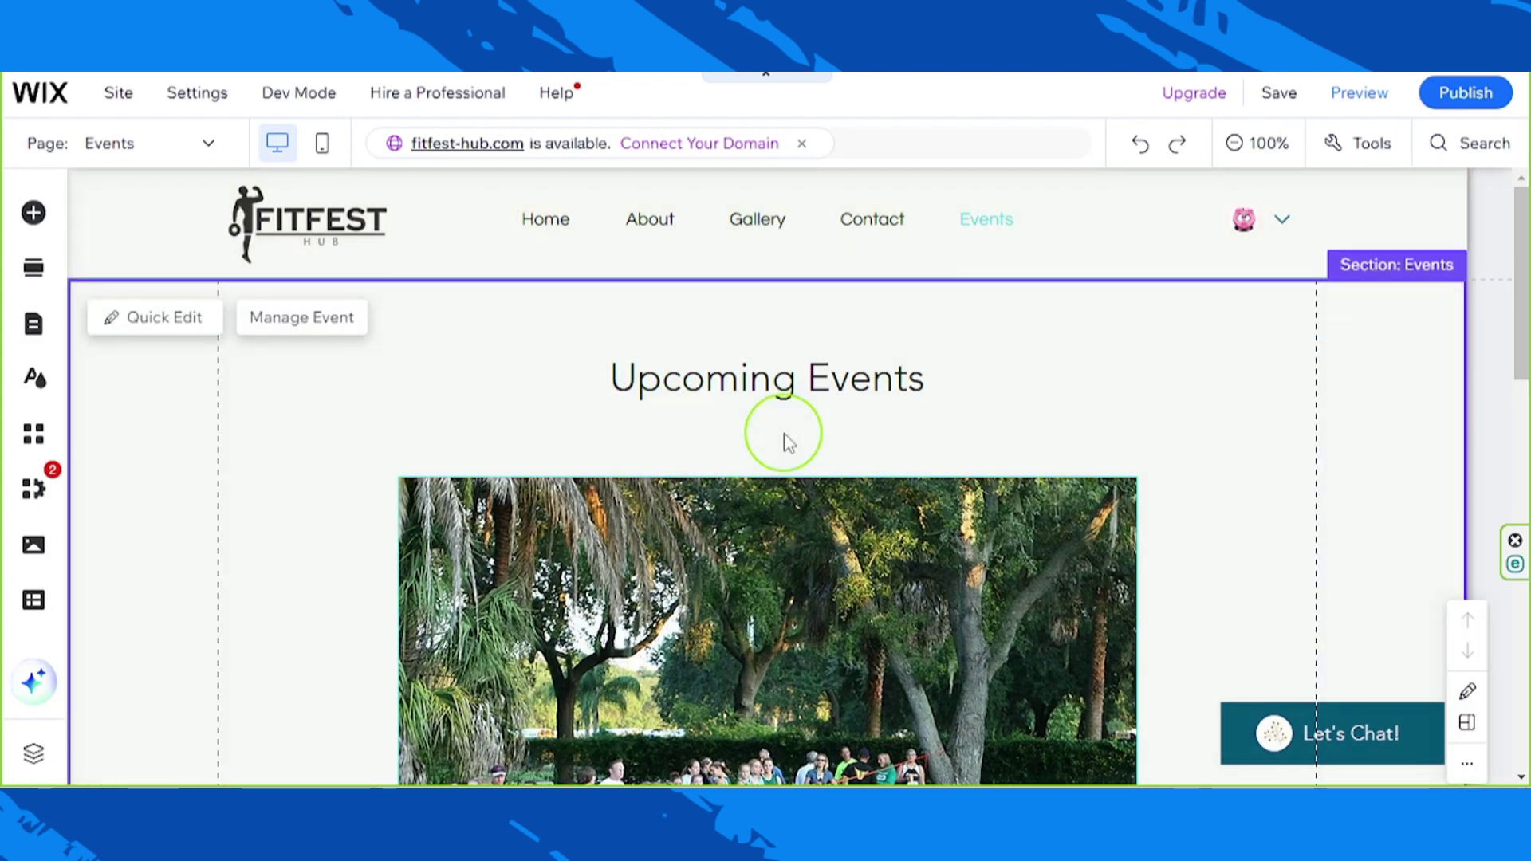
click(307, 331)
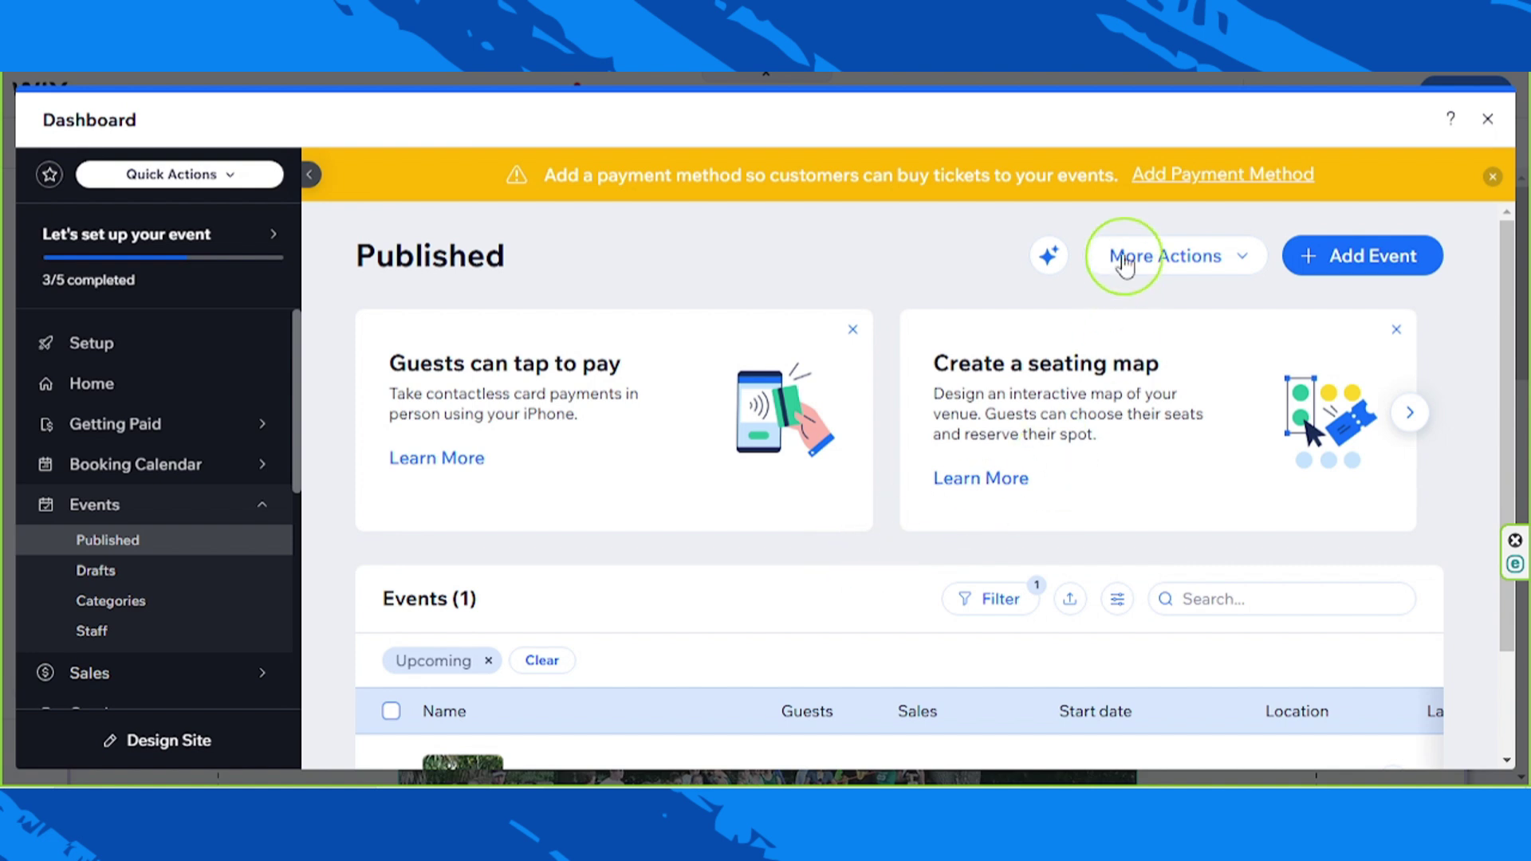
Start an RSVP event with the Wix AI Assistant and send the couple's first names as the event name.
click(1048, 263)
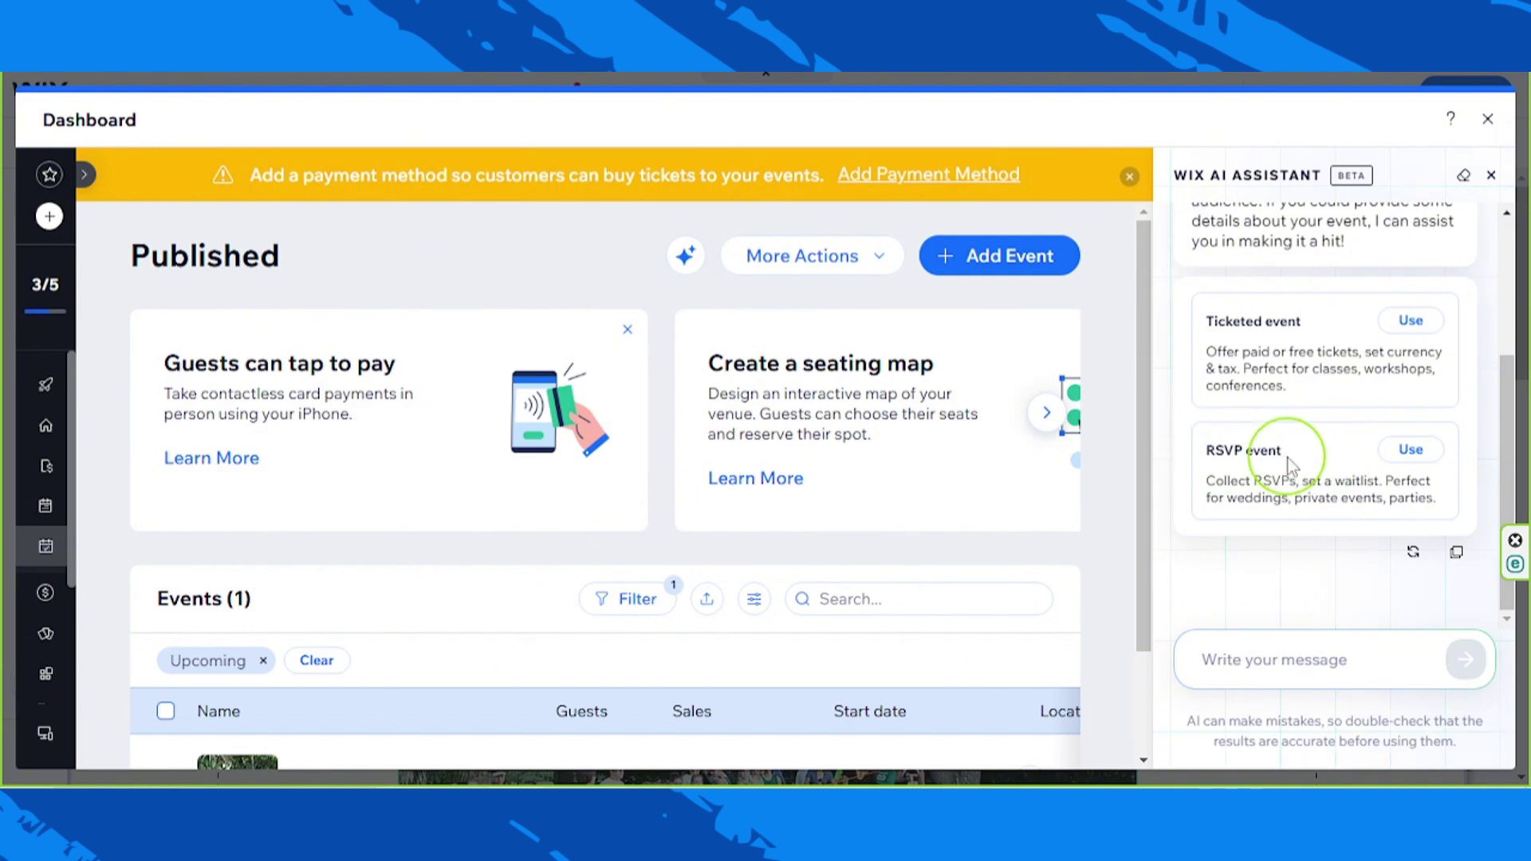
click(1409, 452)
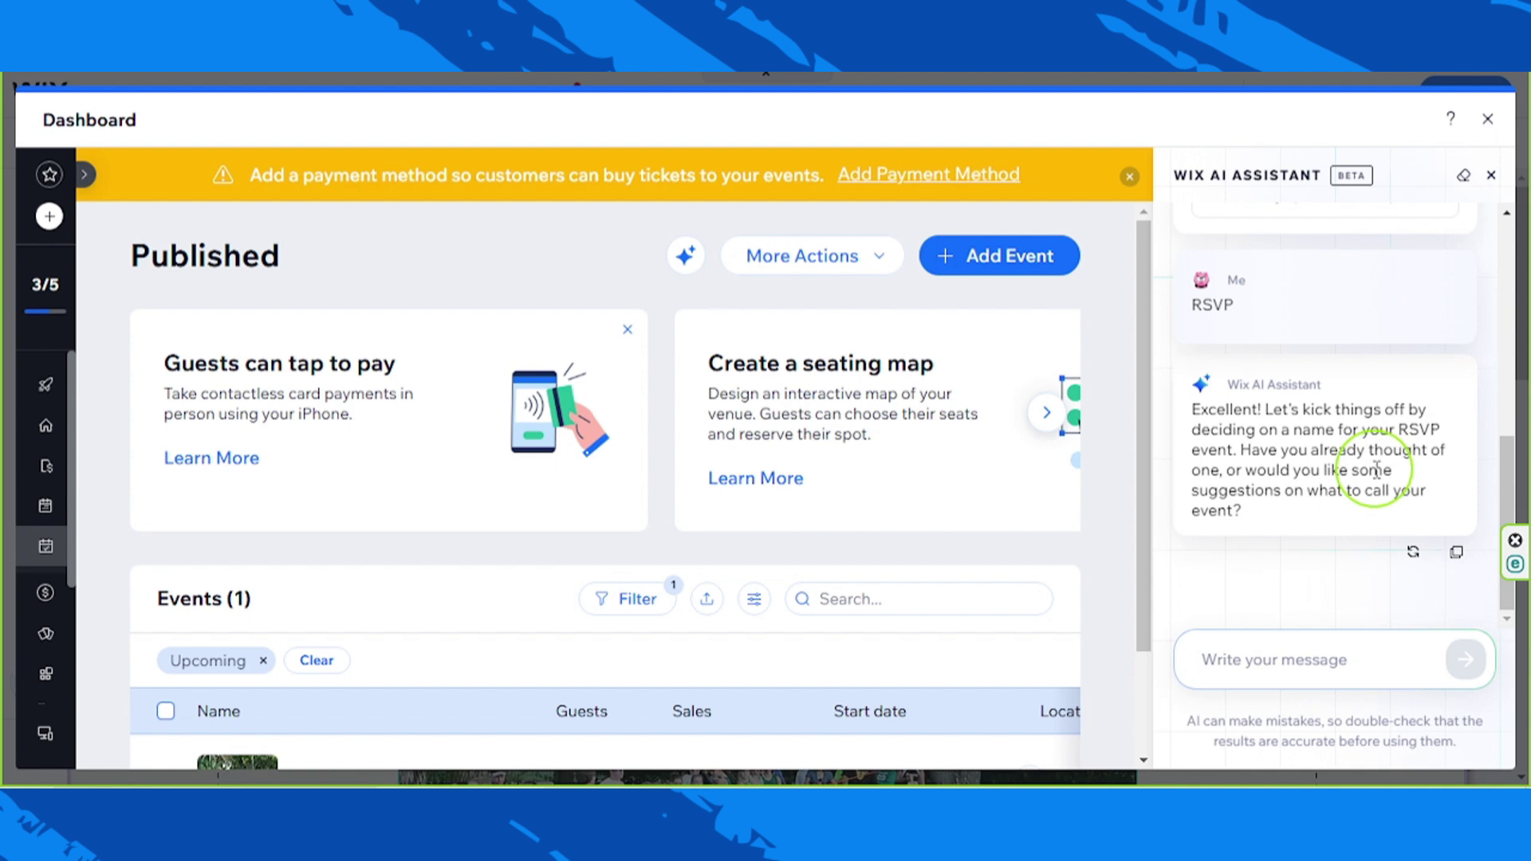
click(1225, 656)
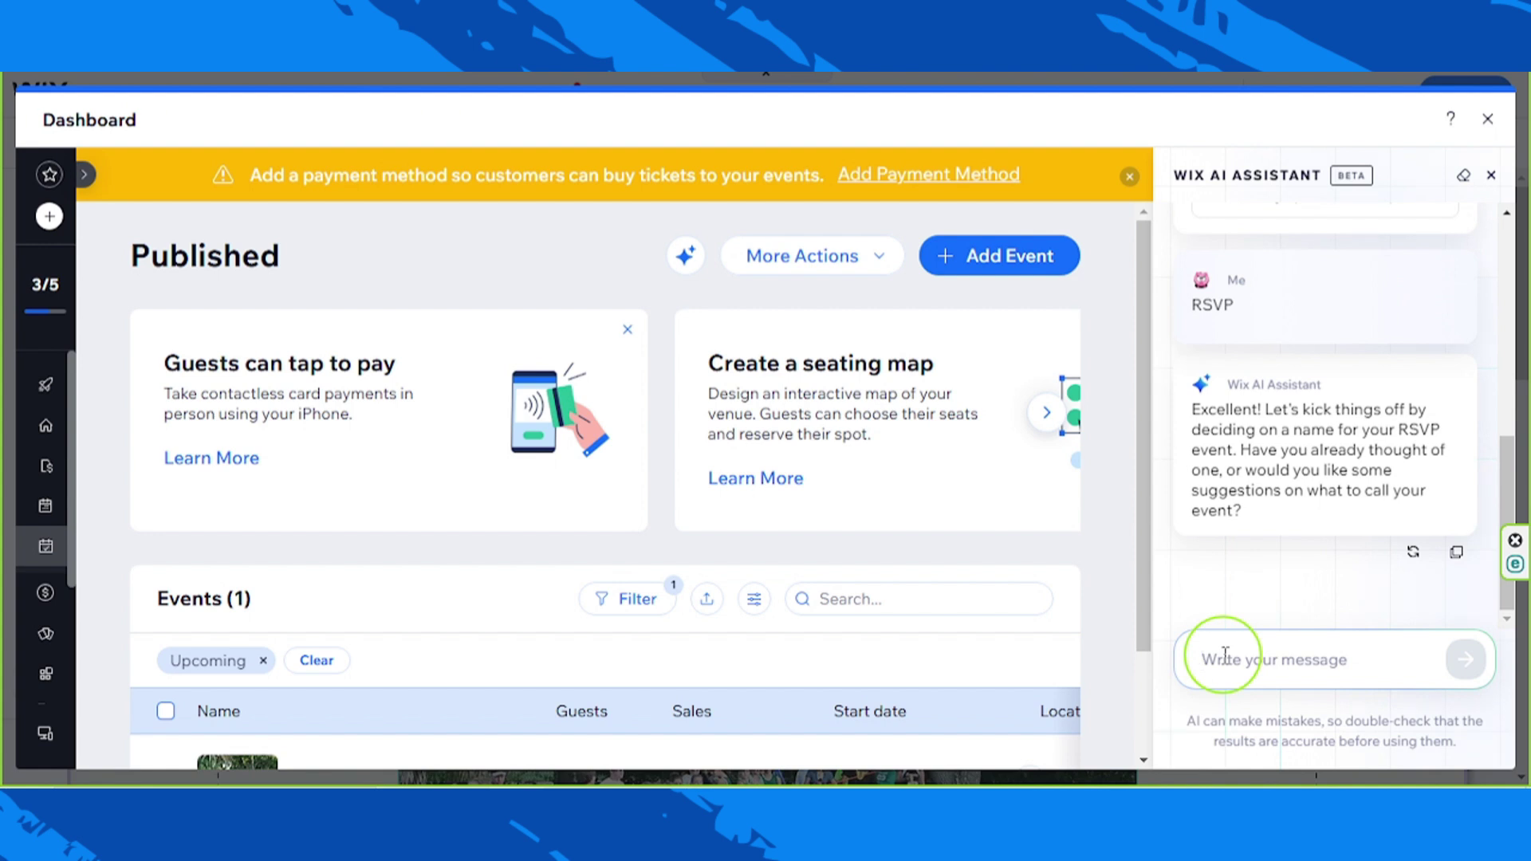
text(Emma & Louis)
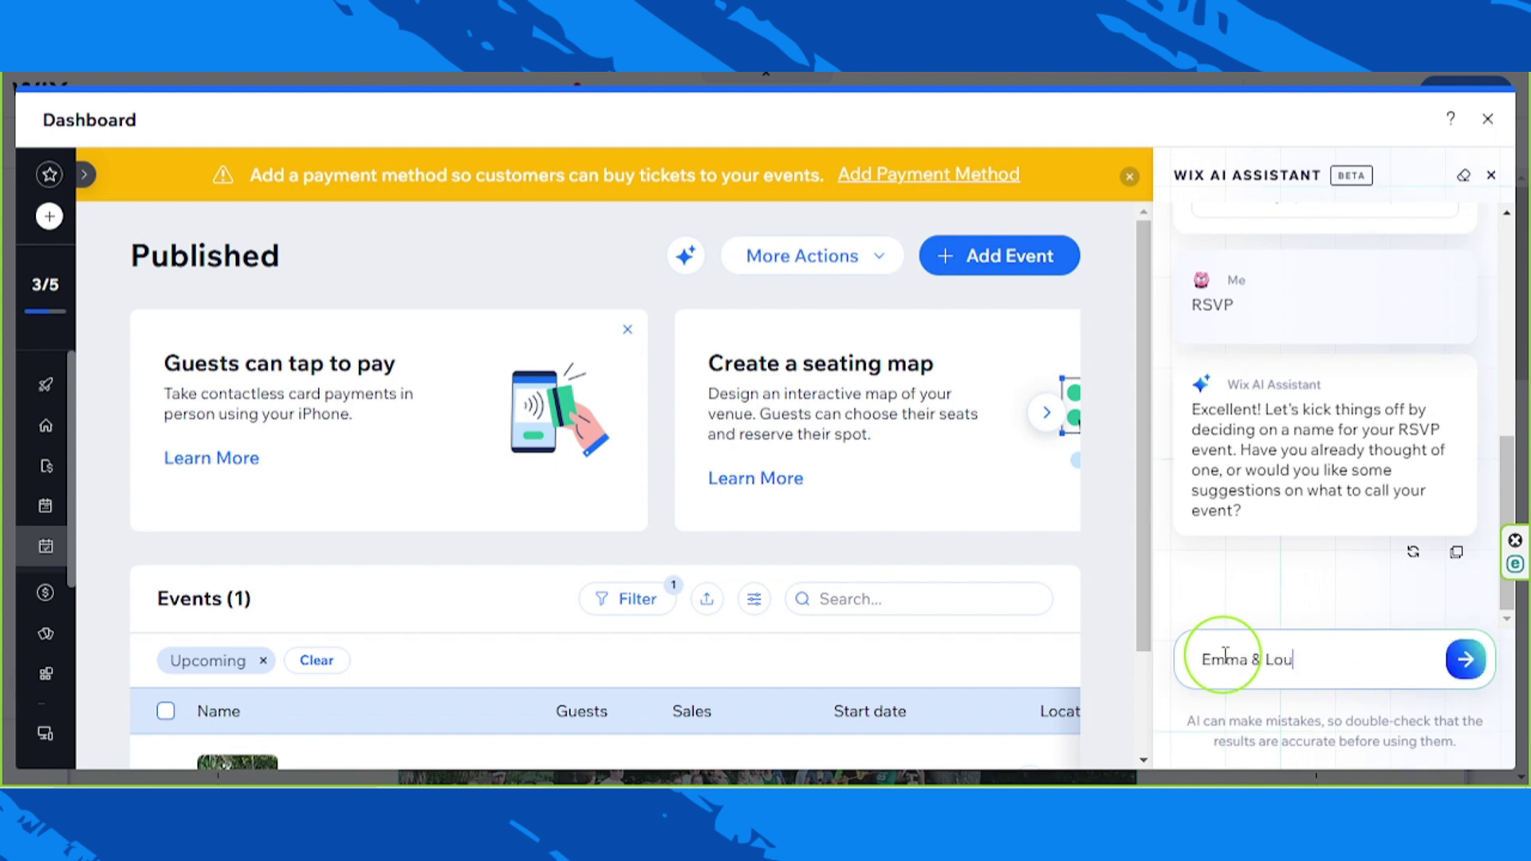
click(1465, 659)
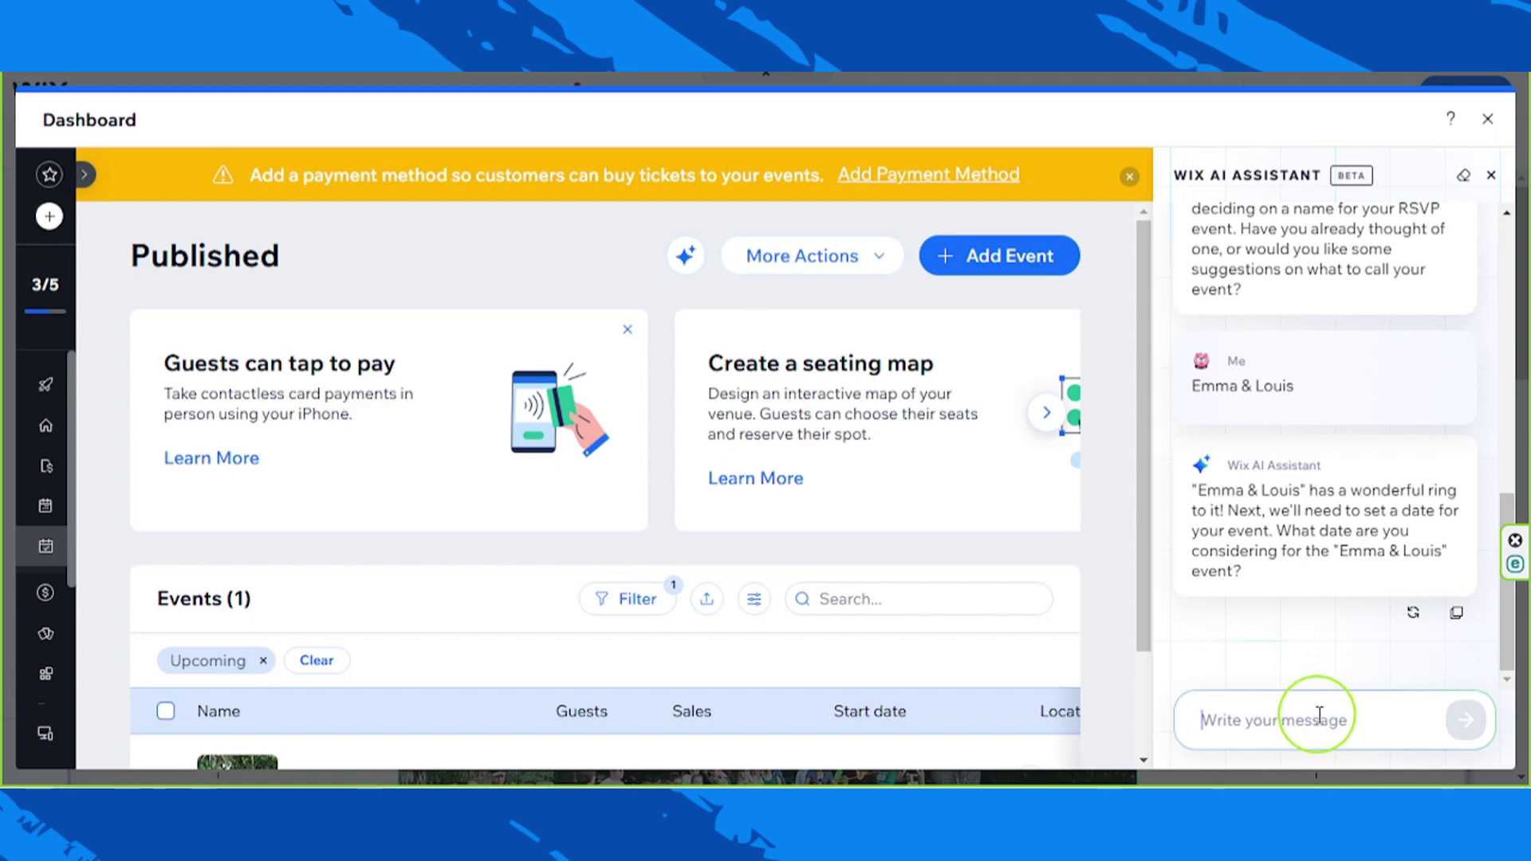
Send the assistant the event date December 22, 2024 @ 4:00 PM and the Biltmore Estate venue with its full address.
text(December 22, 2024 @ 4:00 PM)
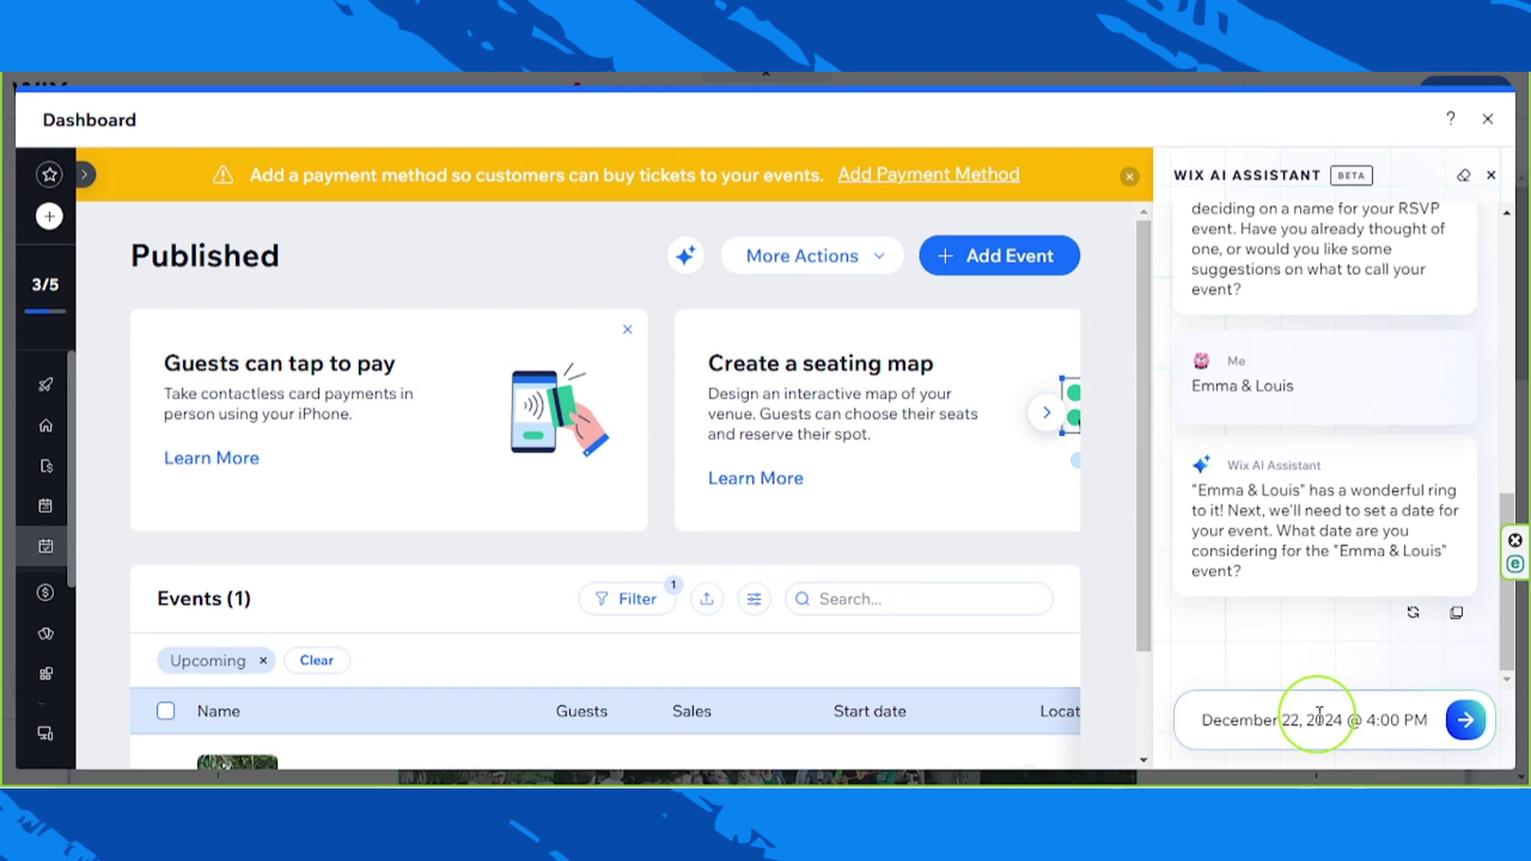
key(Return)
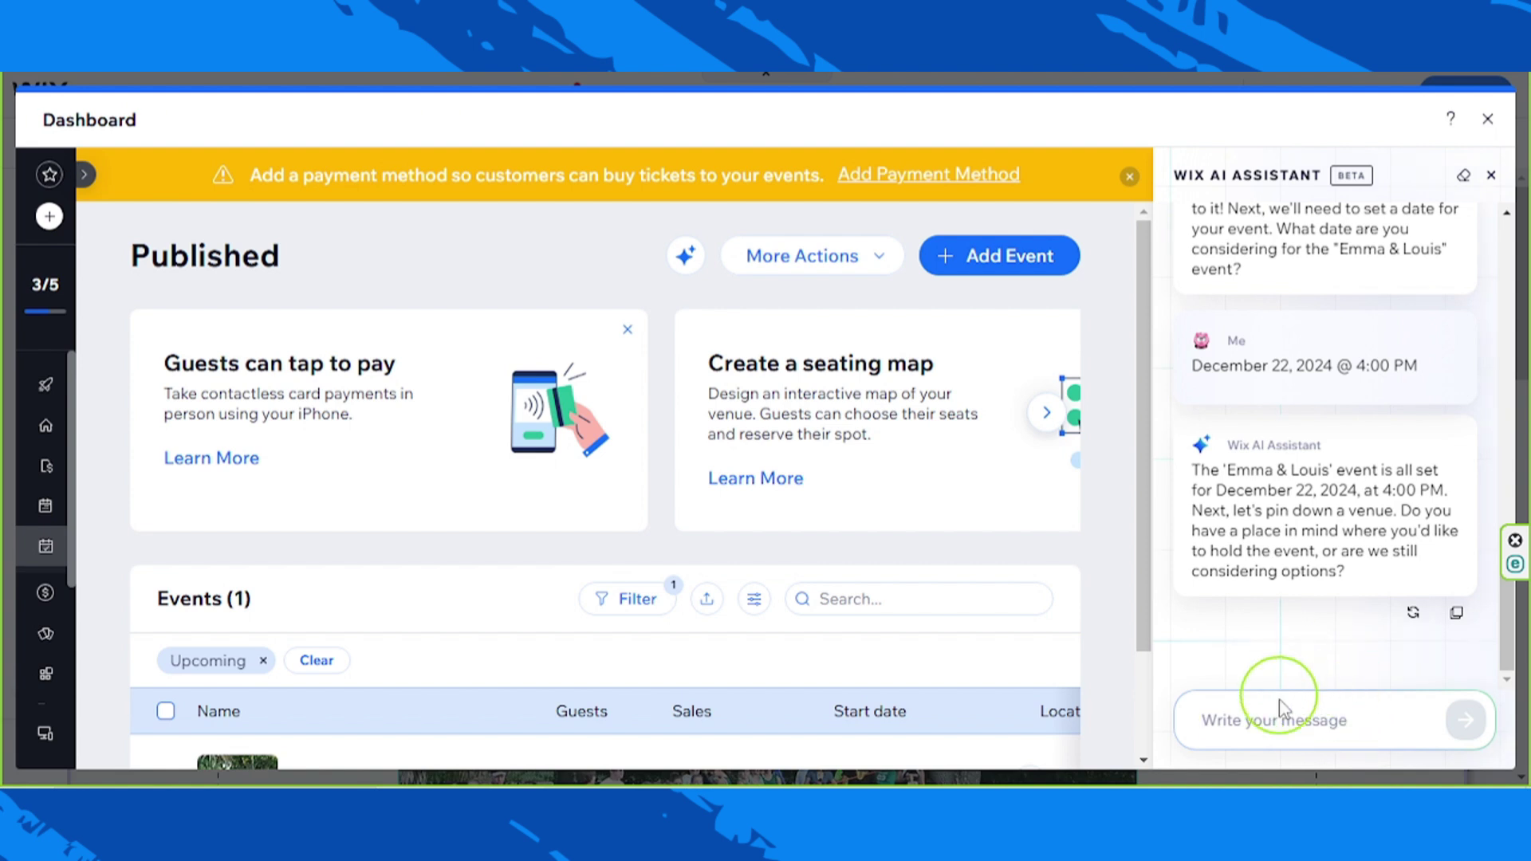
text(The)
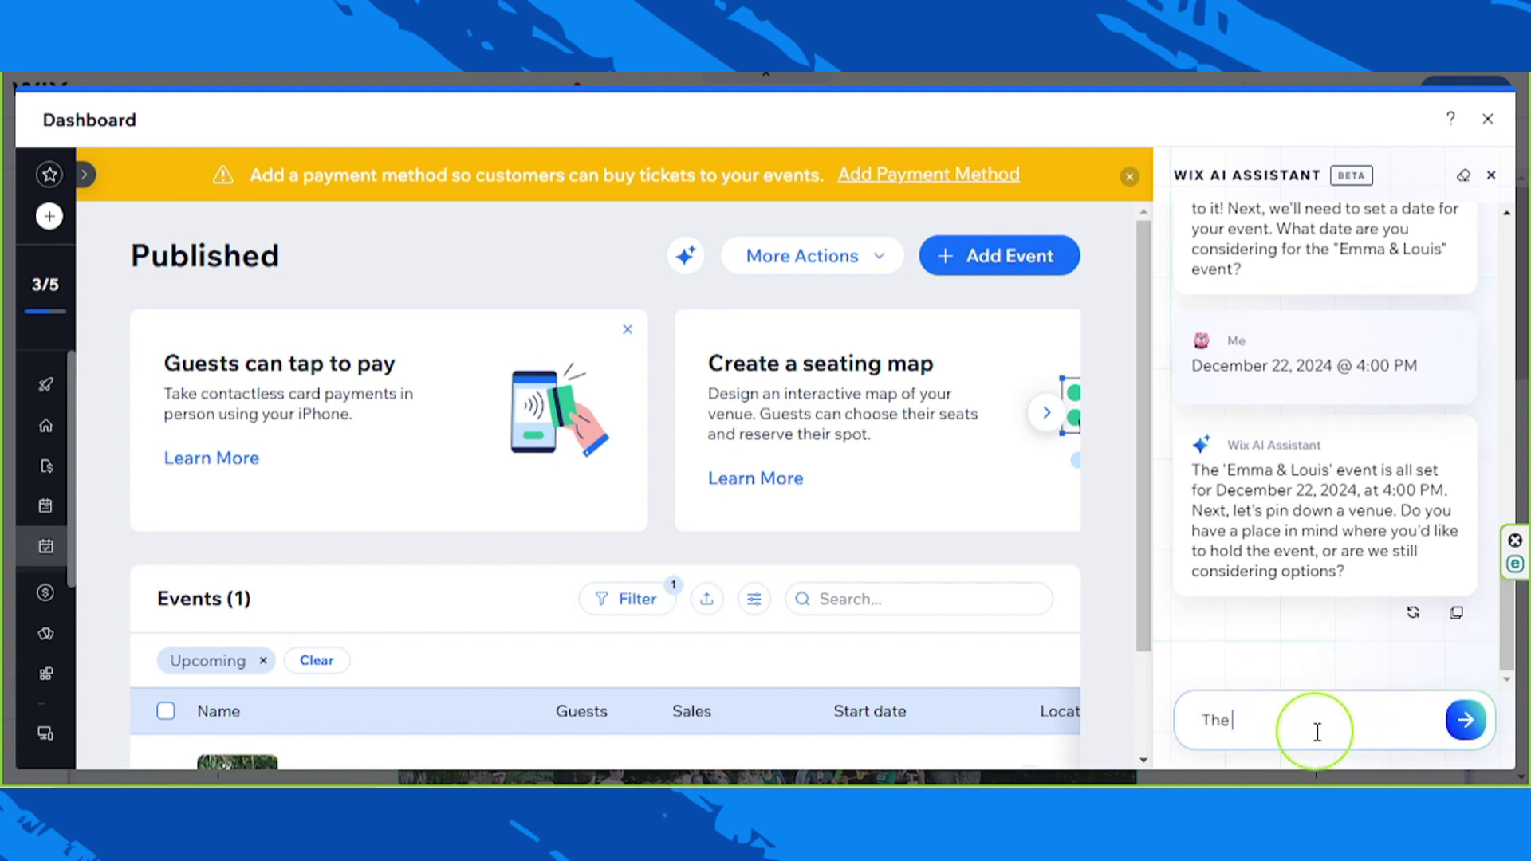
text( Biltmore Estate 1 Lodge Street Asheville NC 28803)
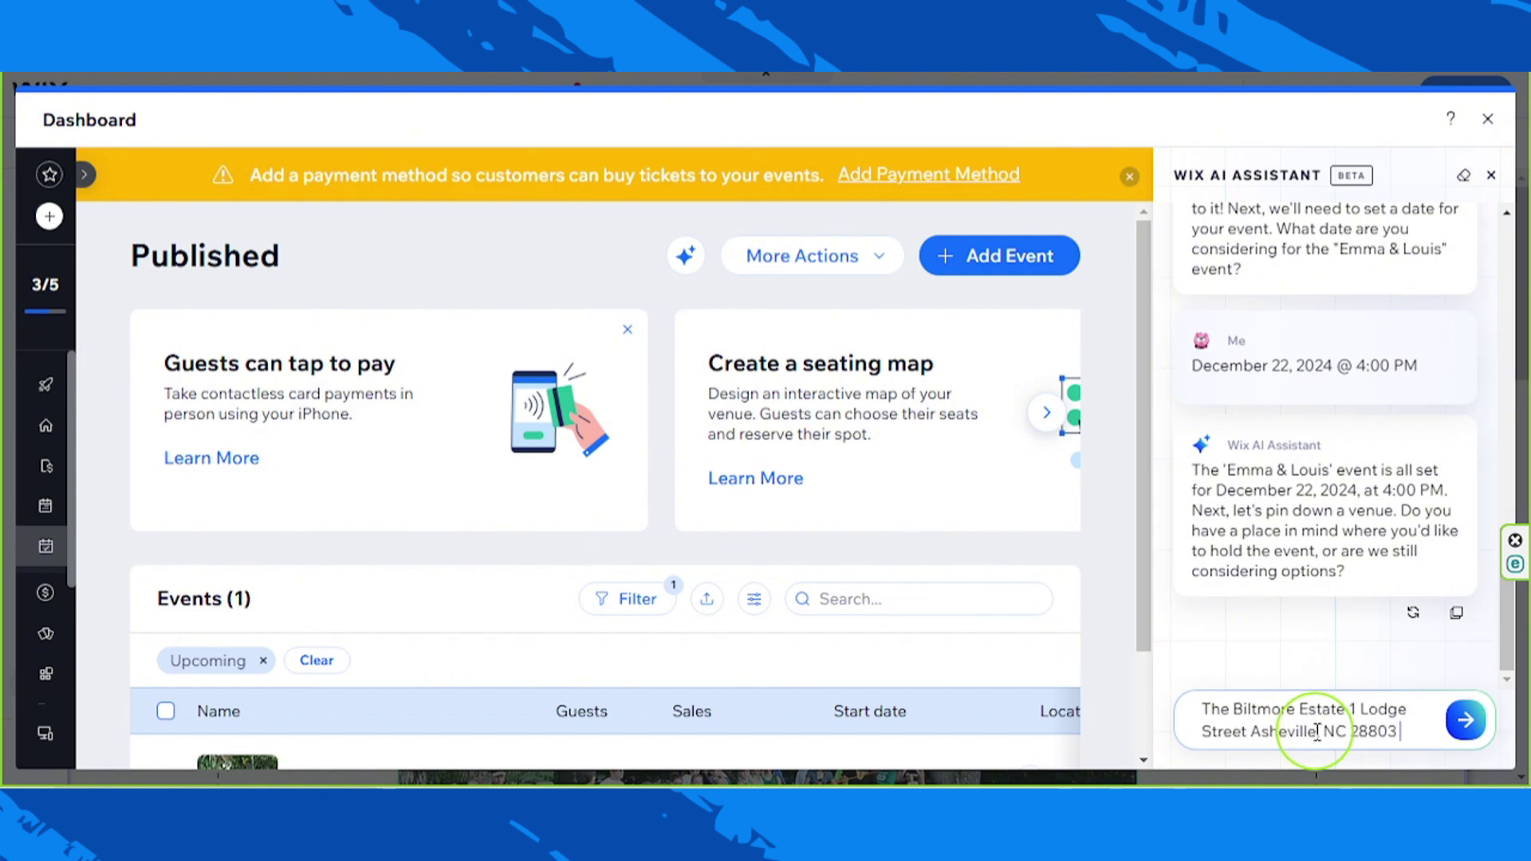
key(Return)
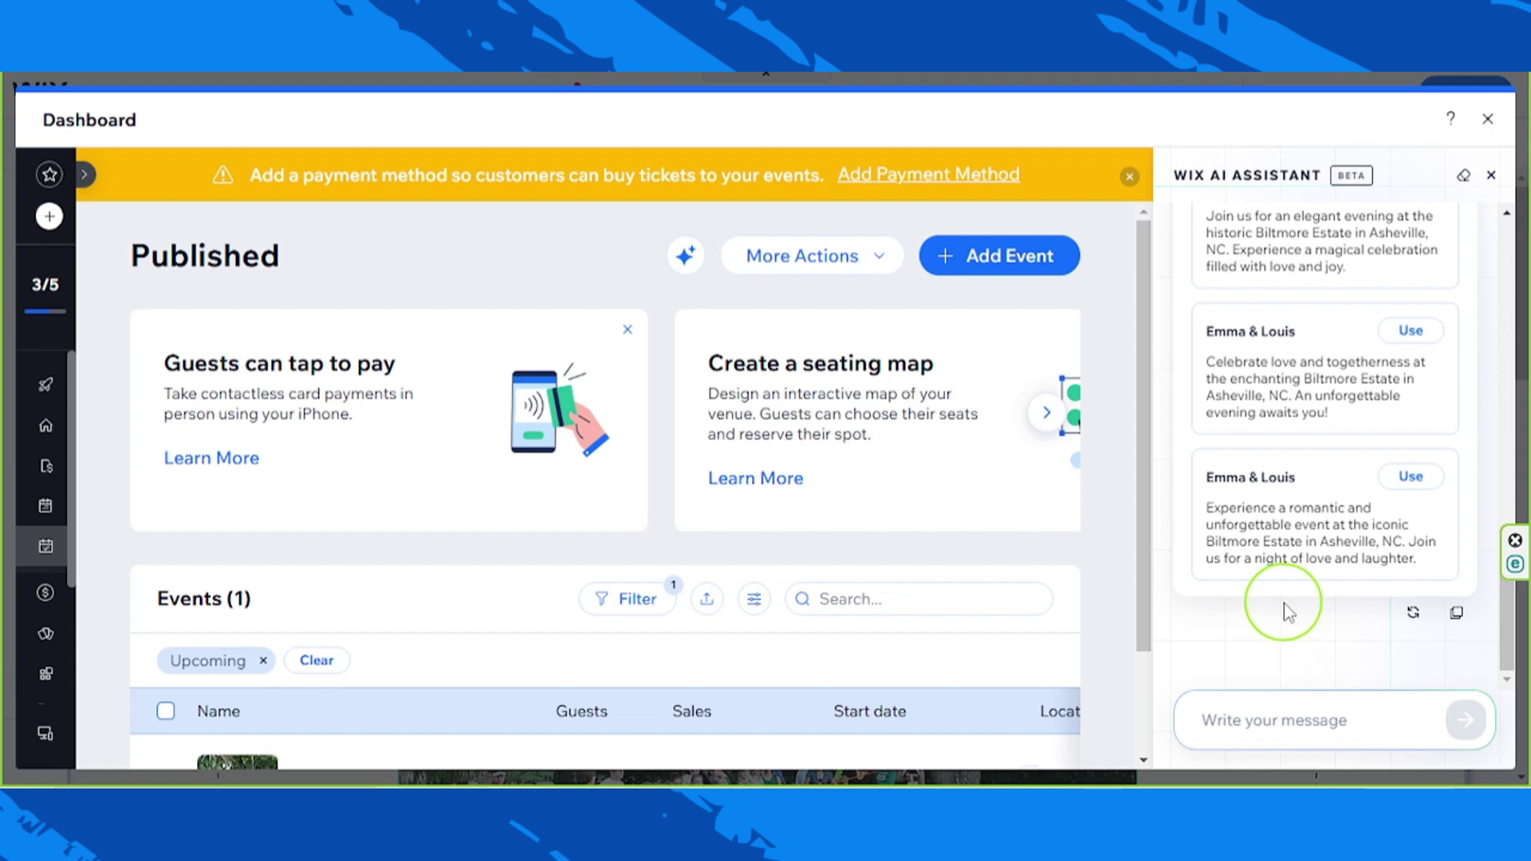
Review the suggested event descriptions and use the one beginning "Join us for an elegant evening at the historic Biltmore Estate".
scroll(1285, 613, up, 6)
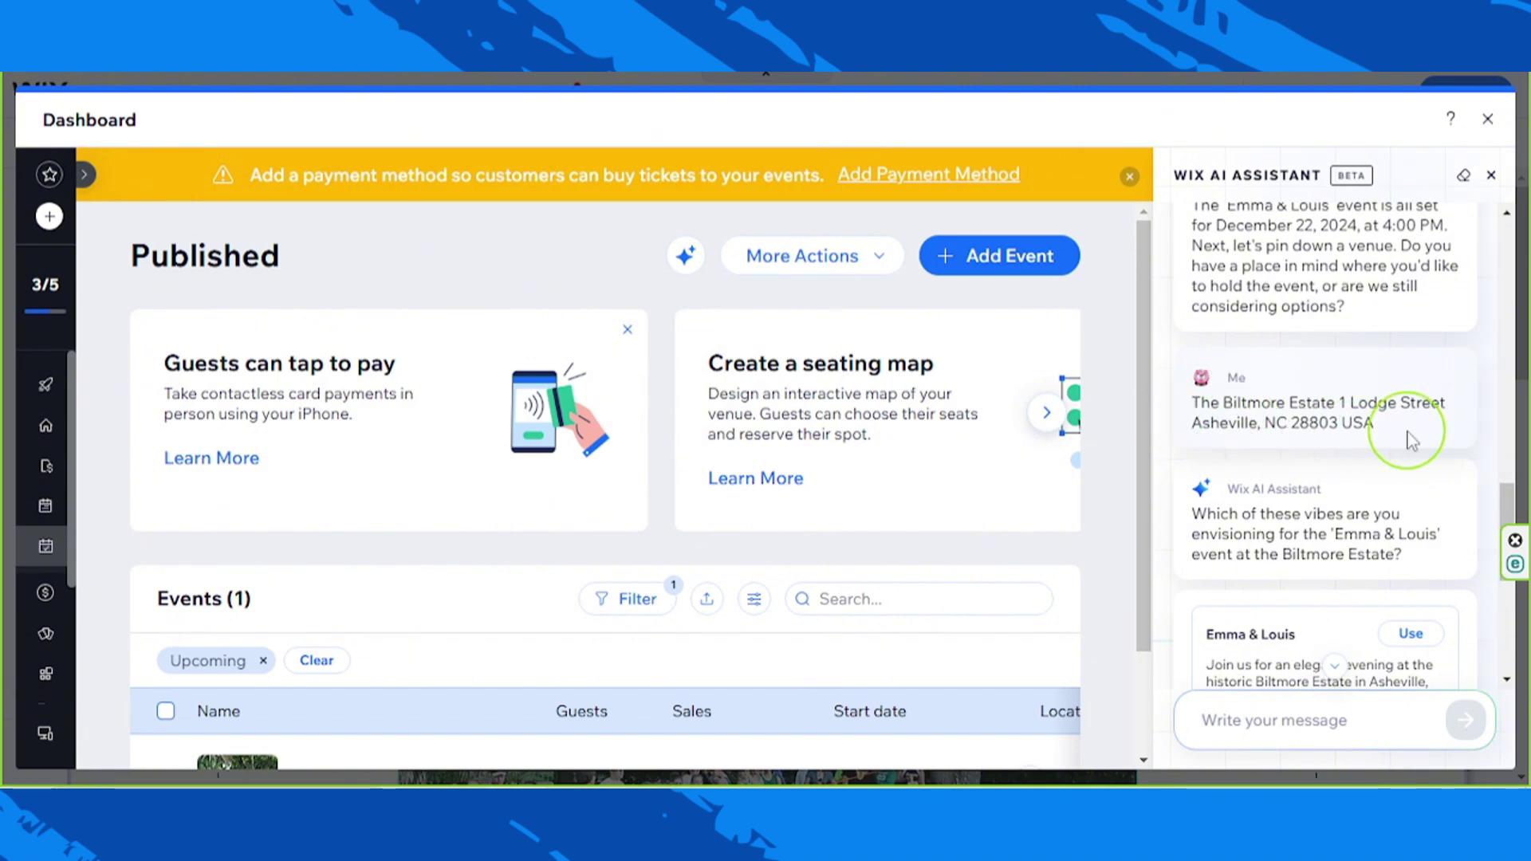
scroll(1444, 447, down, 1)
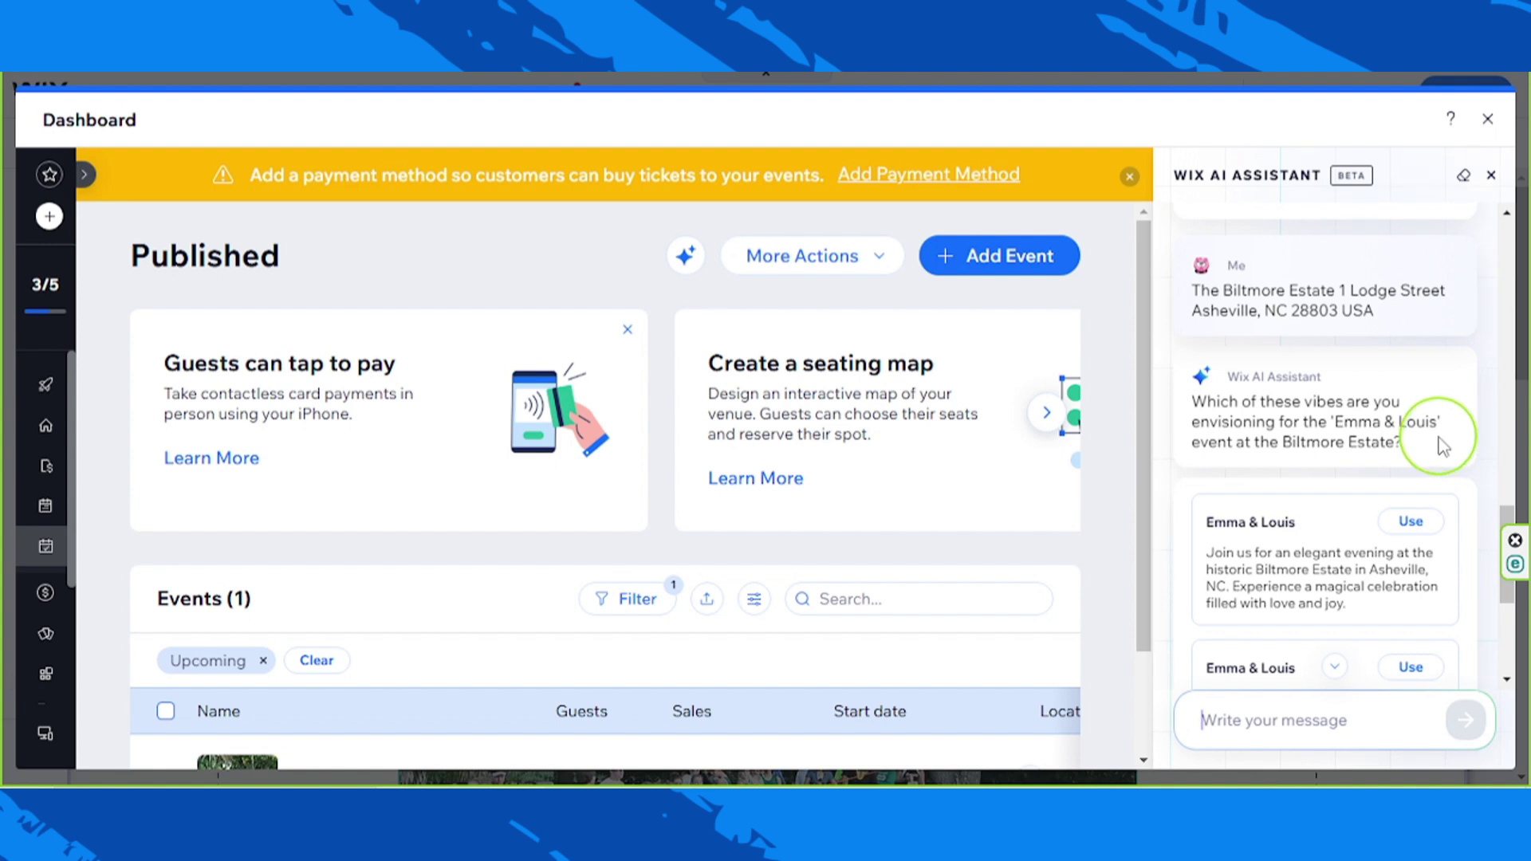
scroll(1442, 442, down, 1)
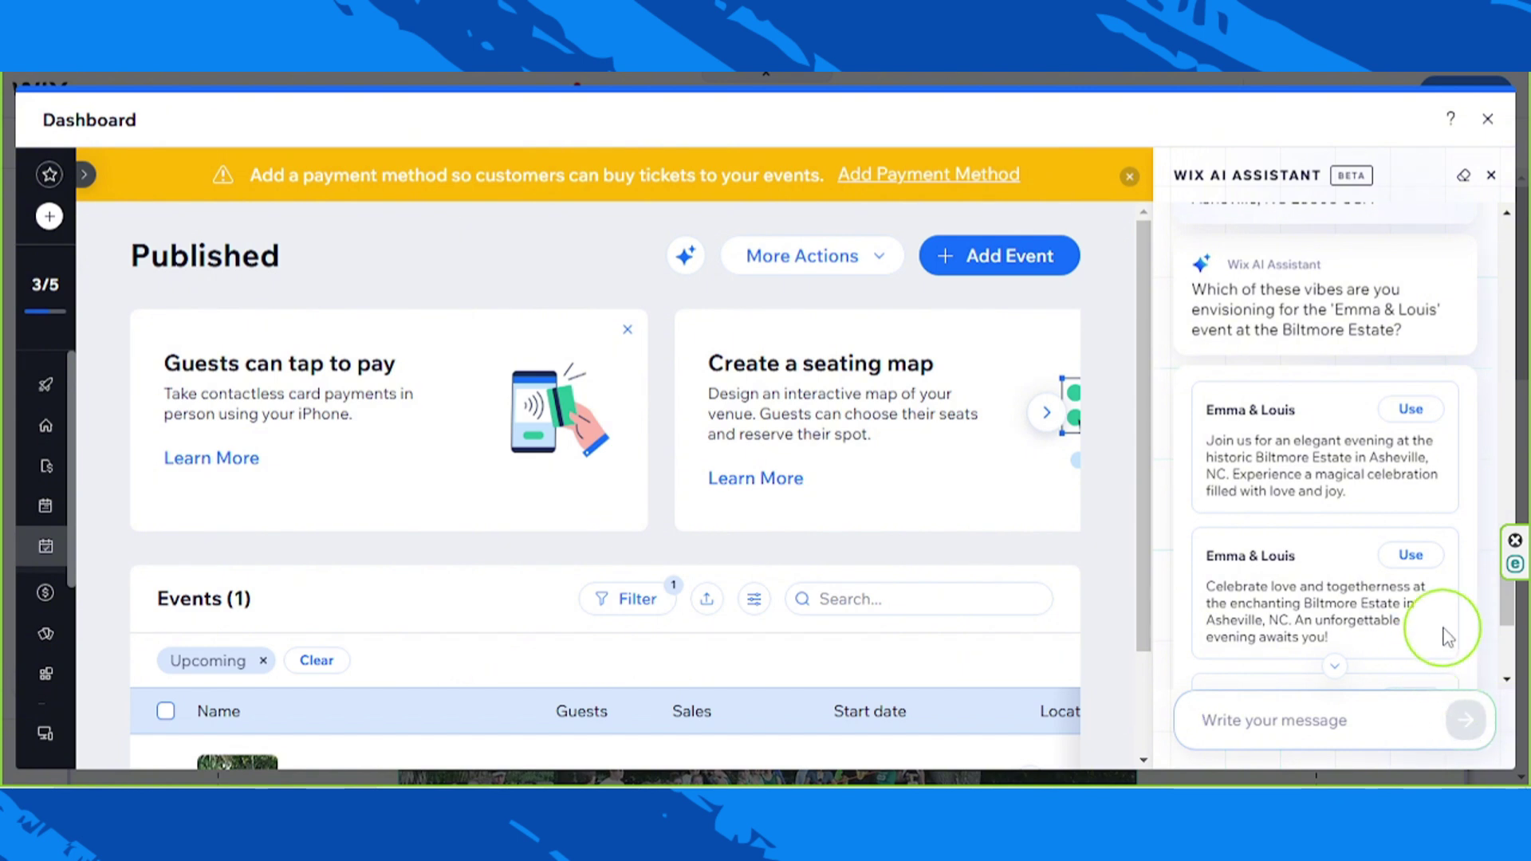
scroll(1467, 607, down, 3)
scroll(1467, 606, up, 1)
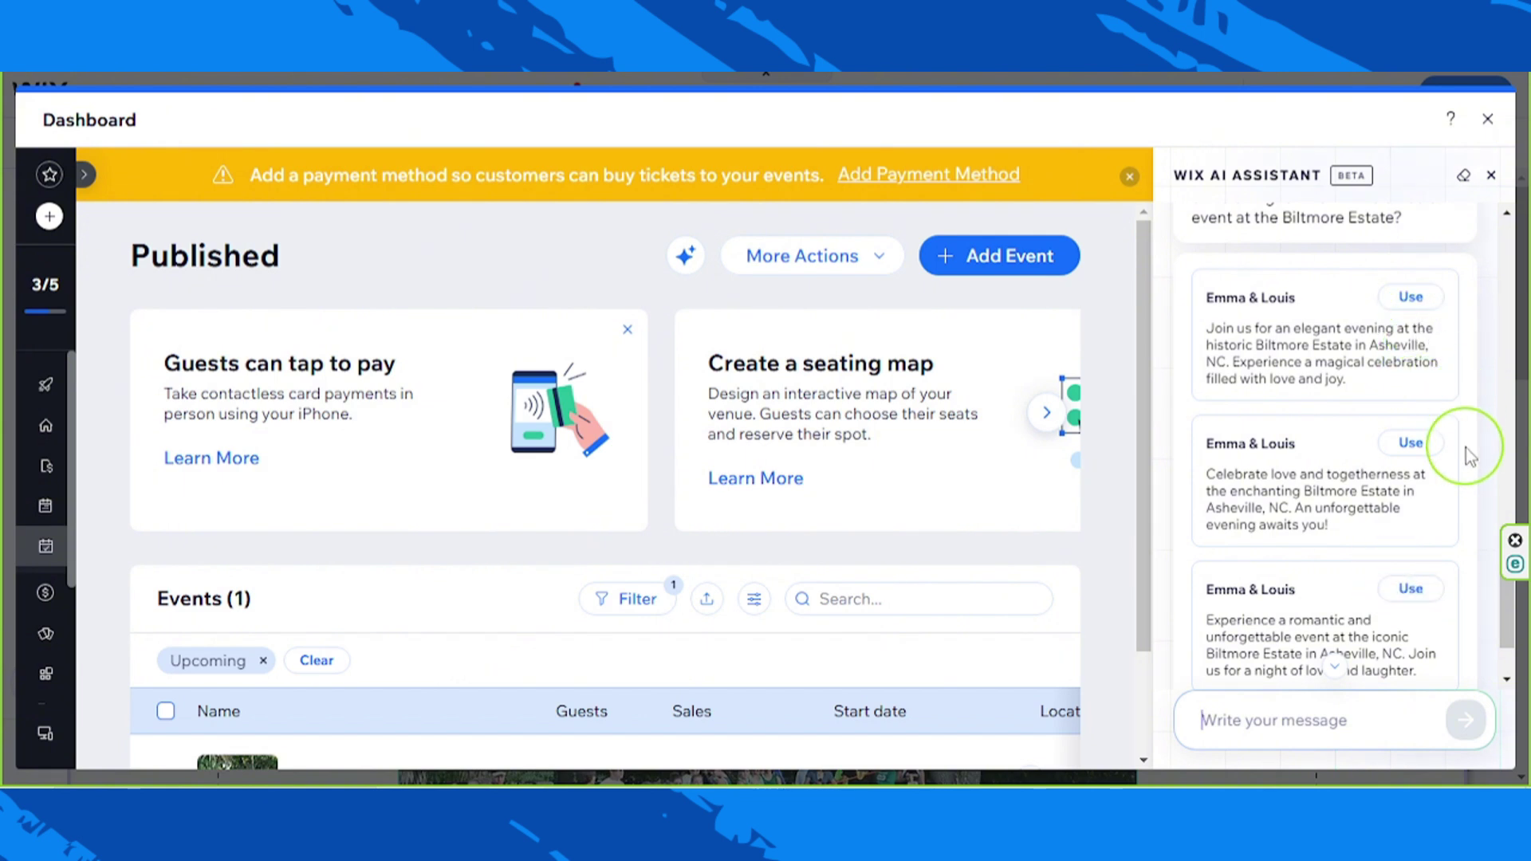
scroll(1470, 454, down, 2)
click(1440, 481)
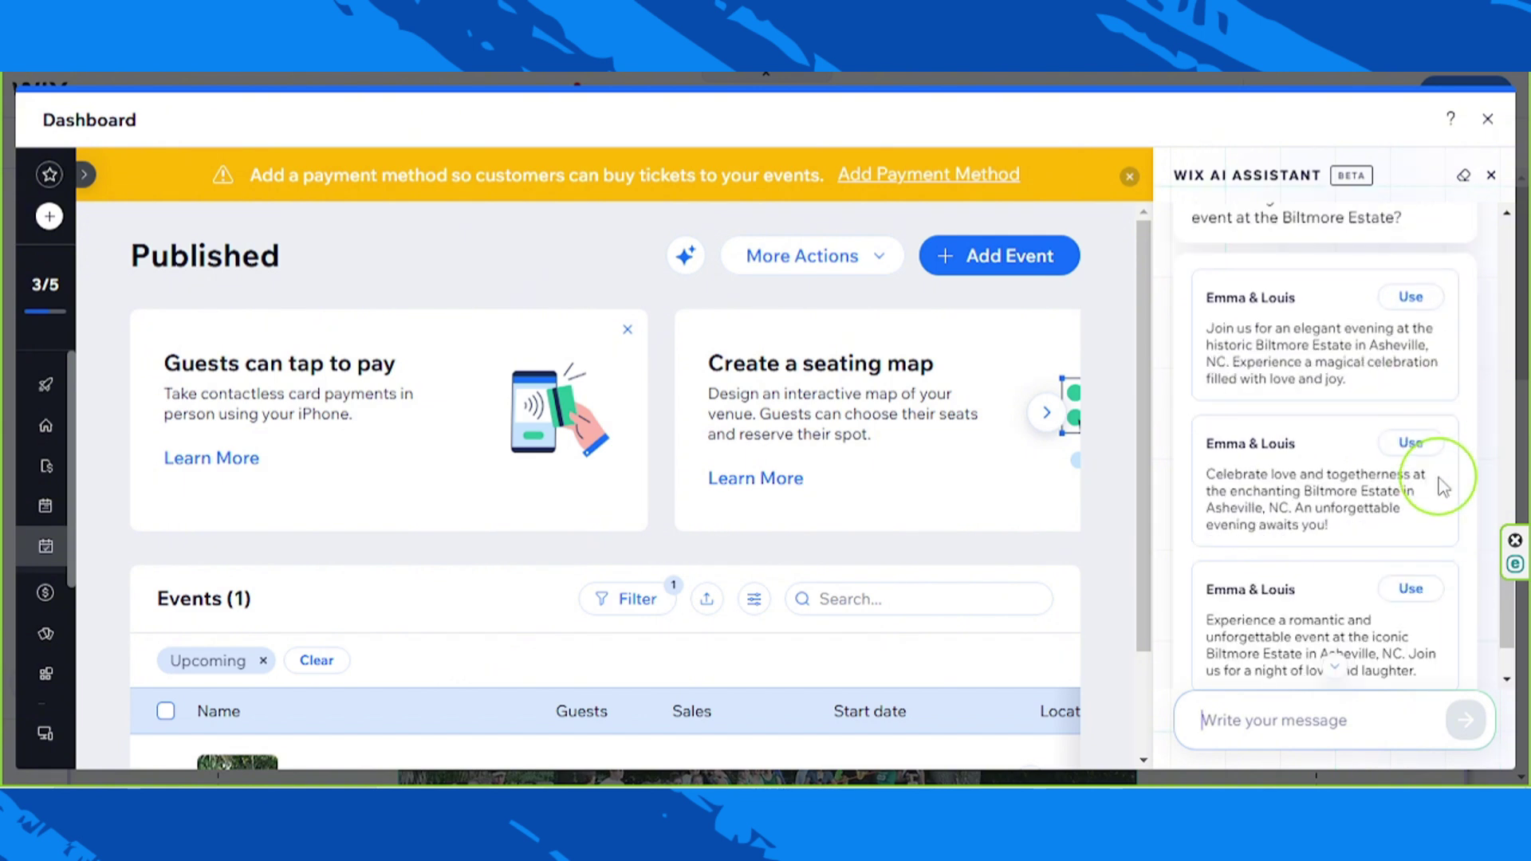
click(1410, 298)
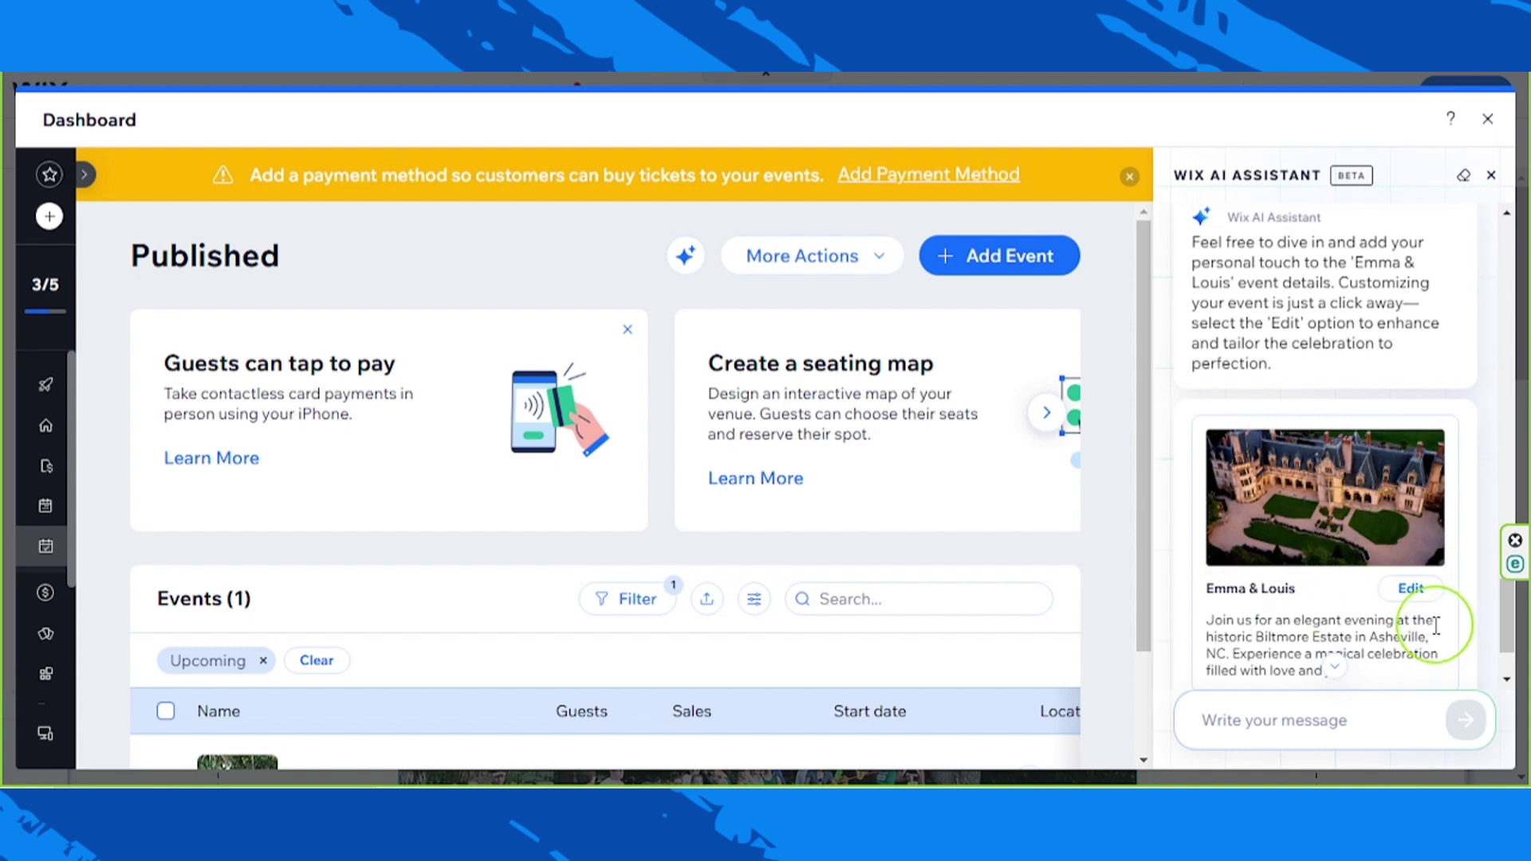
Open the assistant's draft event and open its event details for editing.
click(1411, 589)
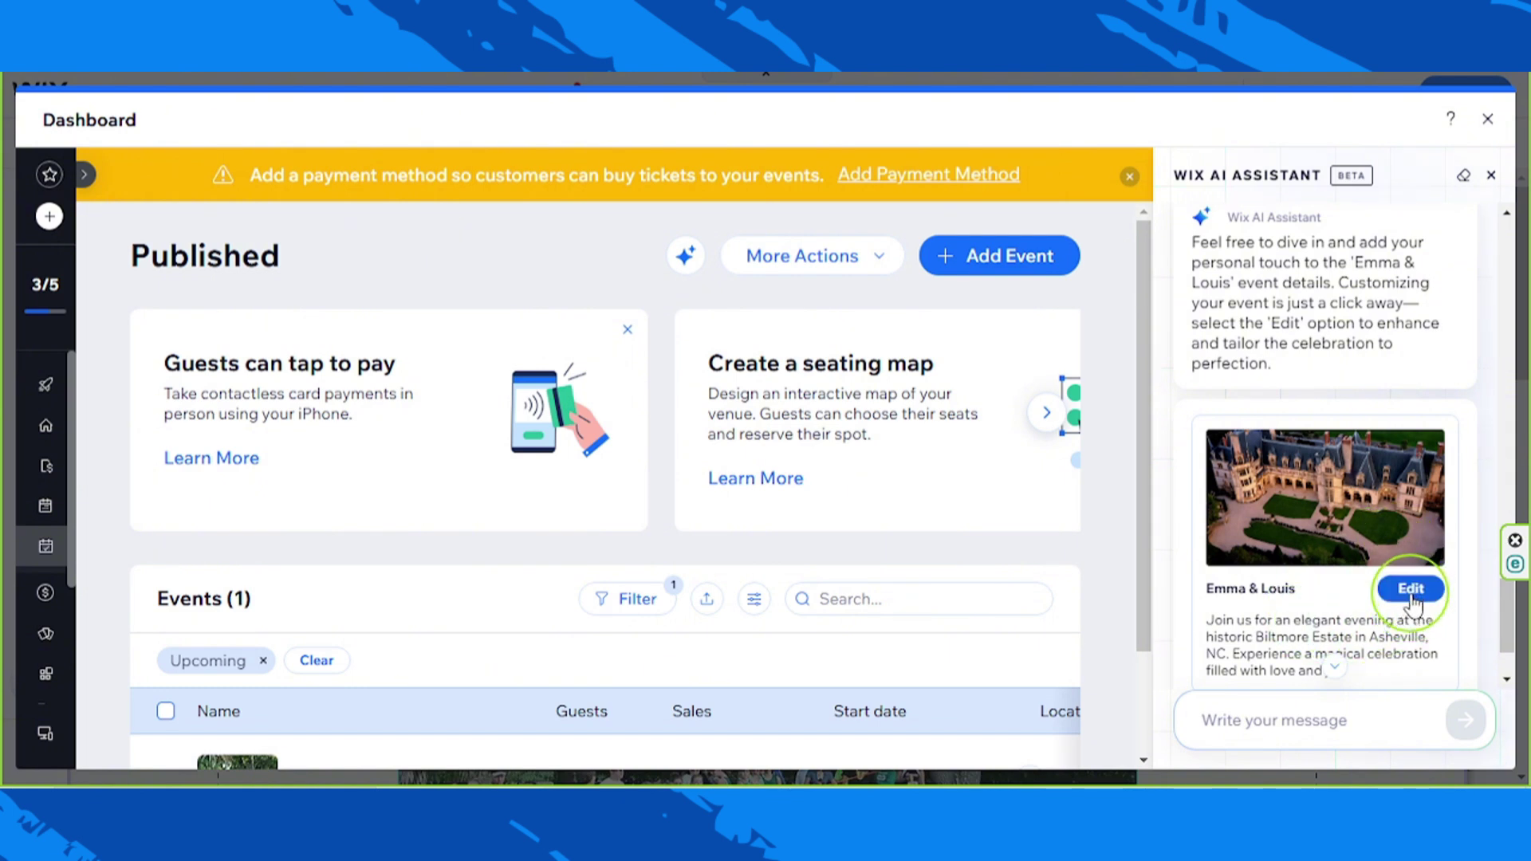
click(1410, 597)
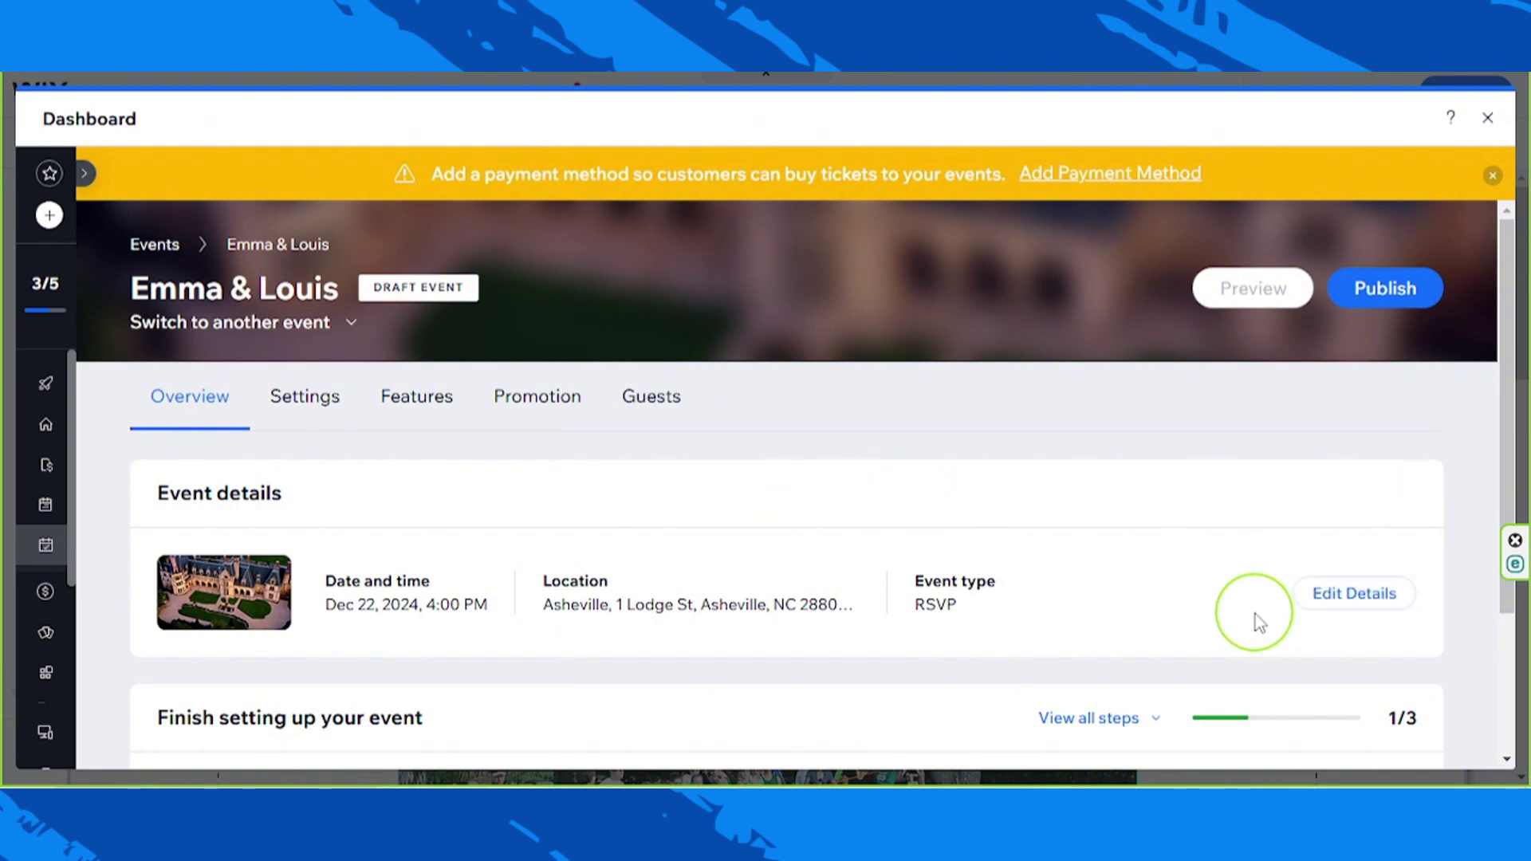
click(1360, 594)
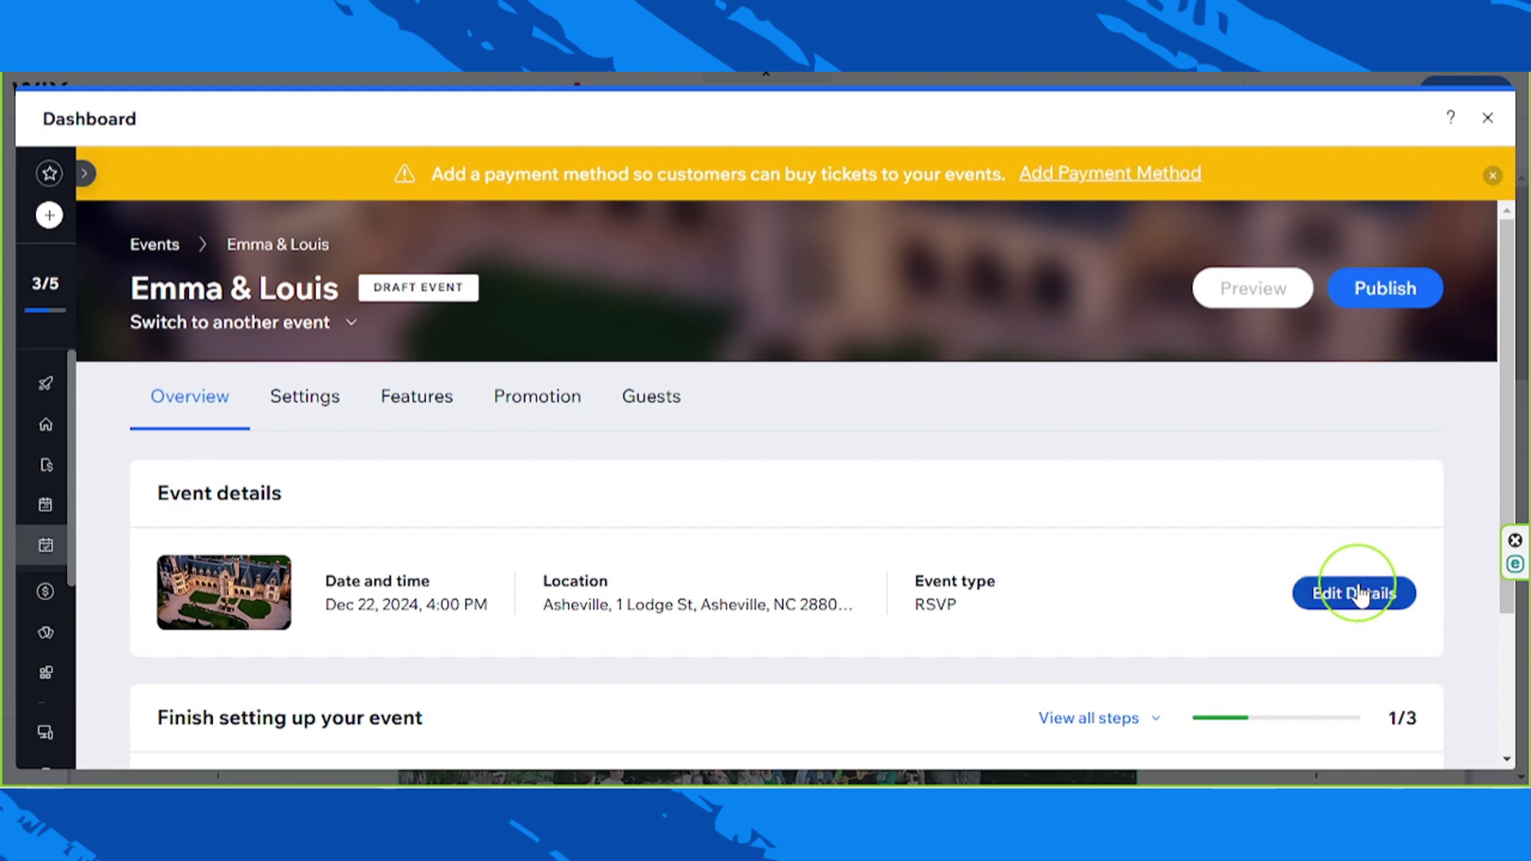
Look over the event details form through the "About the event" section and save the event.
scroll(906, 605, down, 2)
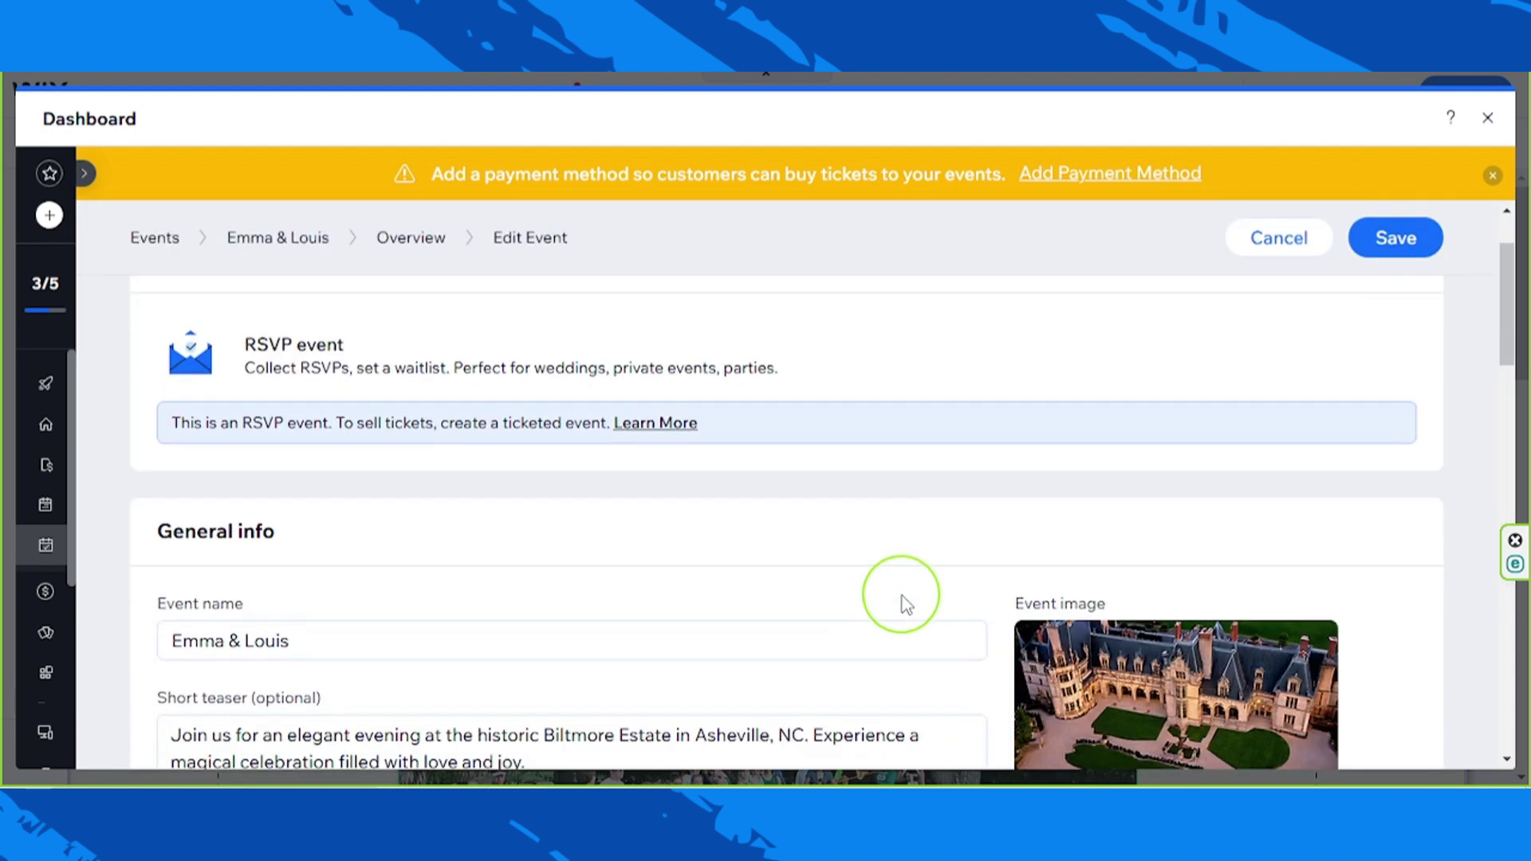
scroll(906, 605, down, 3)
scroll(906, 605, down, 8)
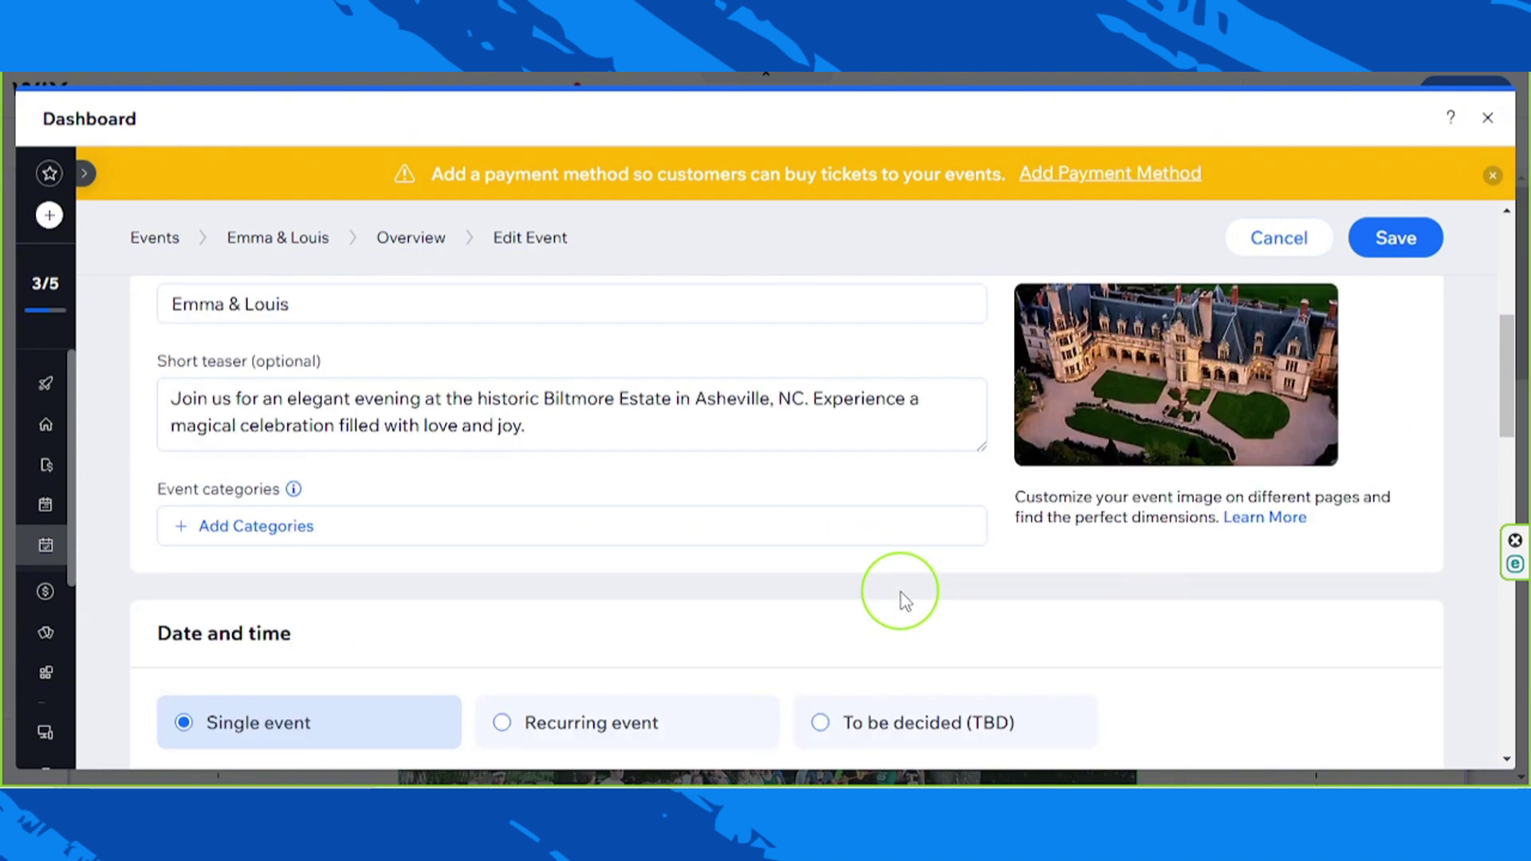
scroll(904, 598, down, 10)
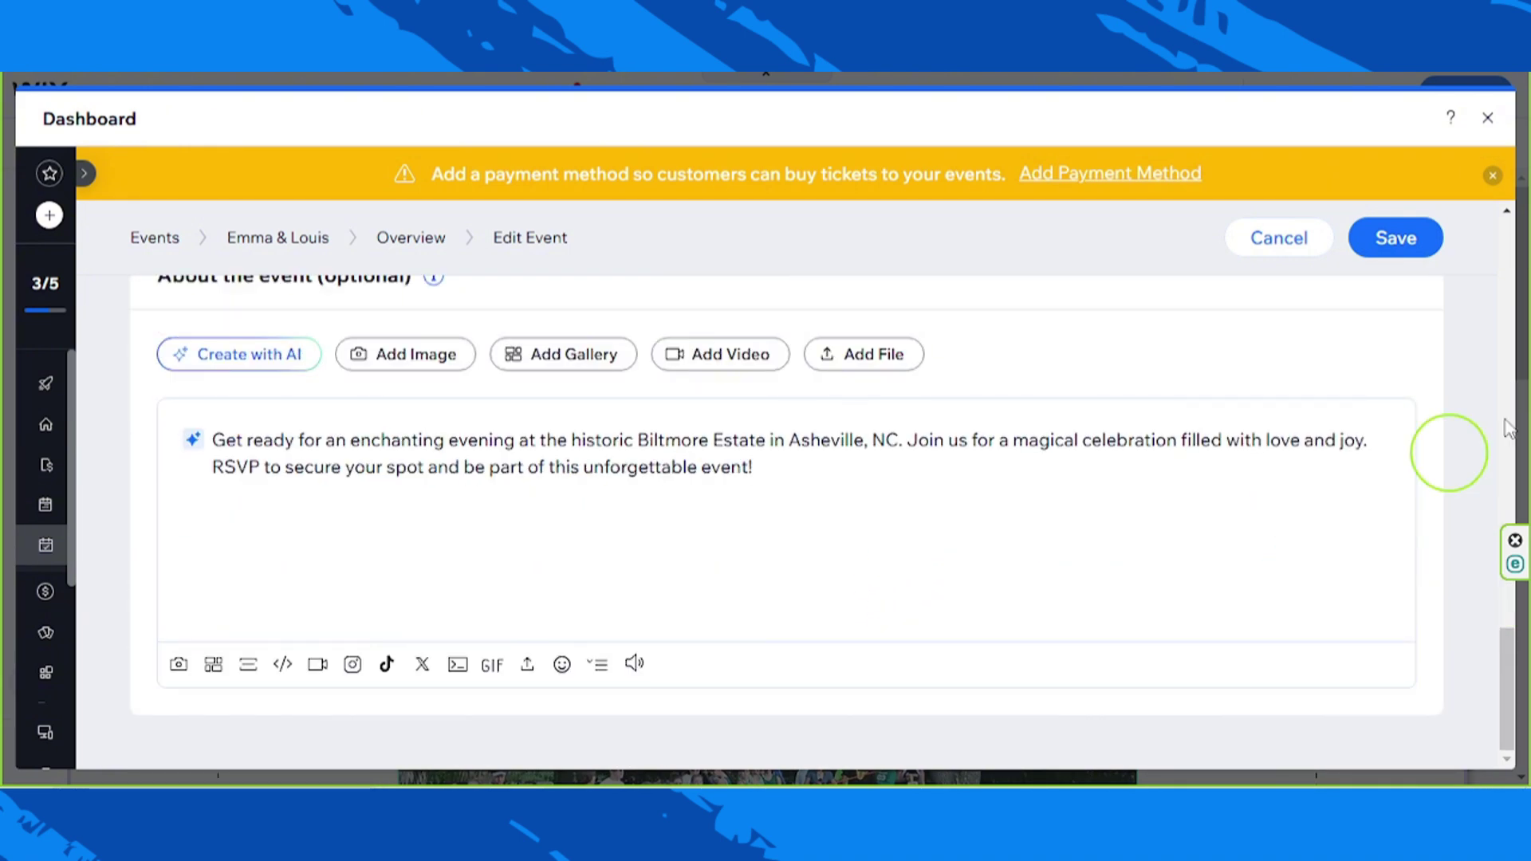
click(1393, 240)
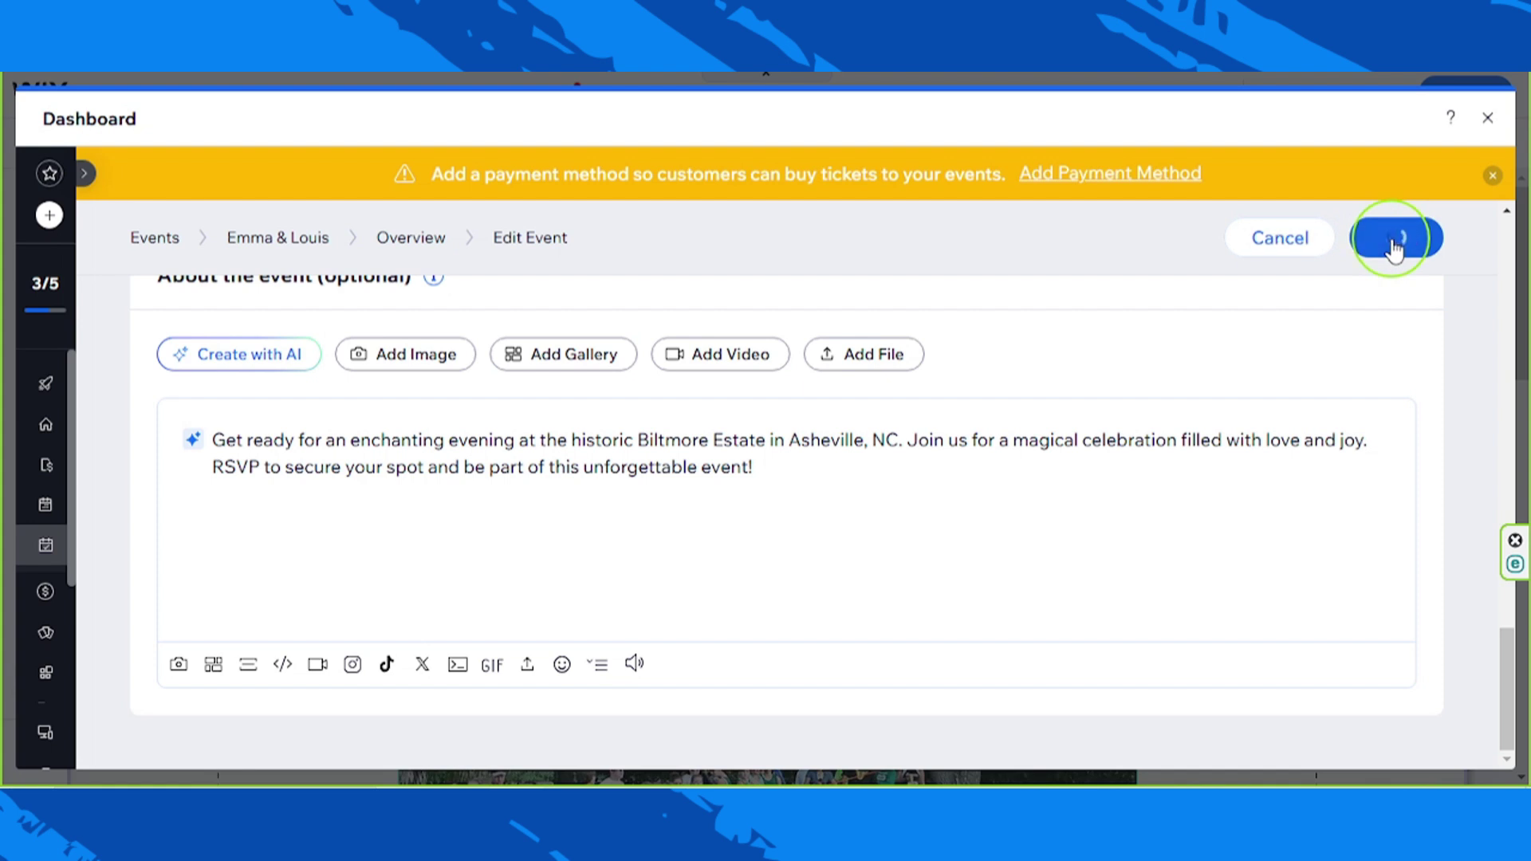
Open the draft event's settings review and examine the registration status, guest limit and who can RSVP.
scroll(590, 476, down, 3)
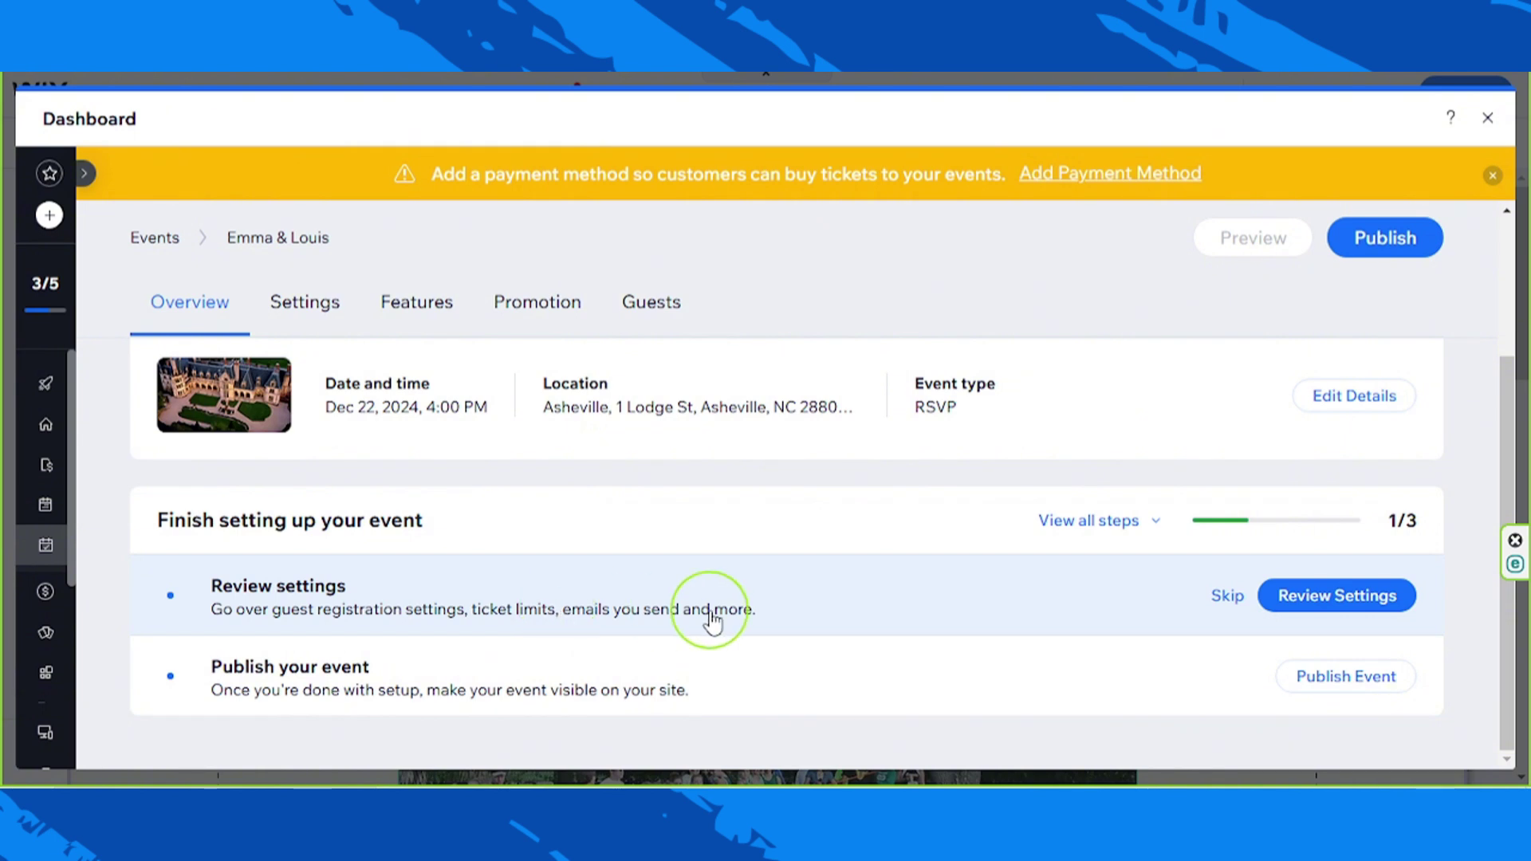
click(1337, 606)
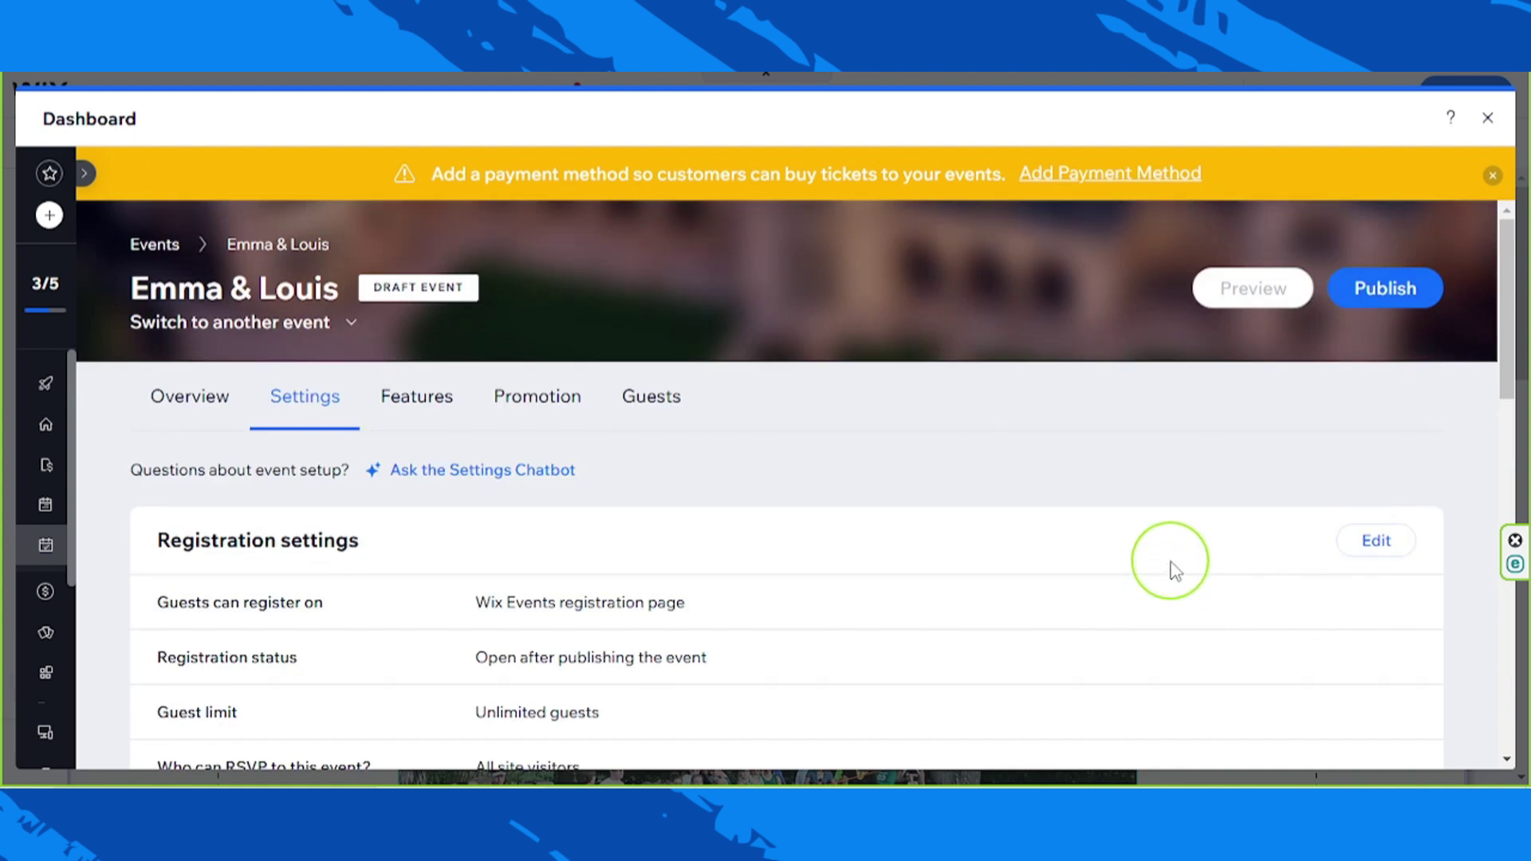
scroll(963, 609, down, 2)
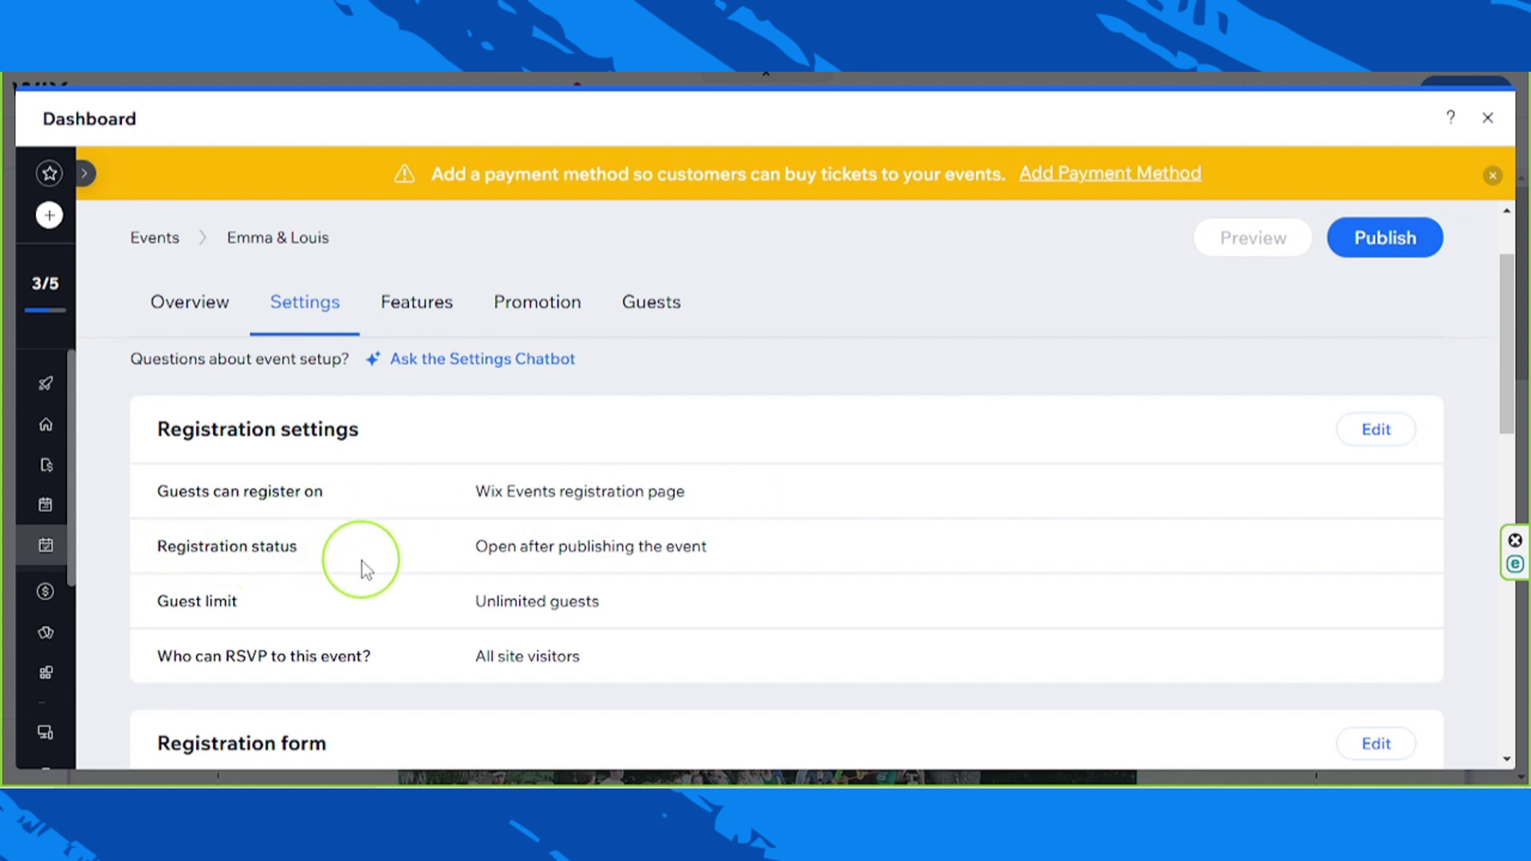
drag(474, 555, 809, 556)
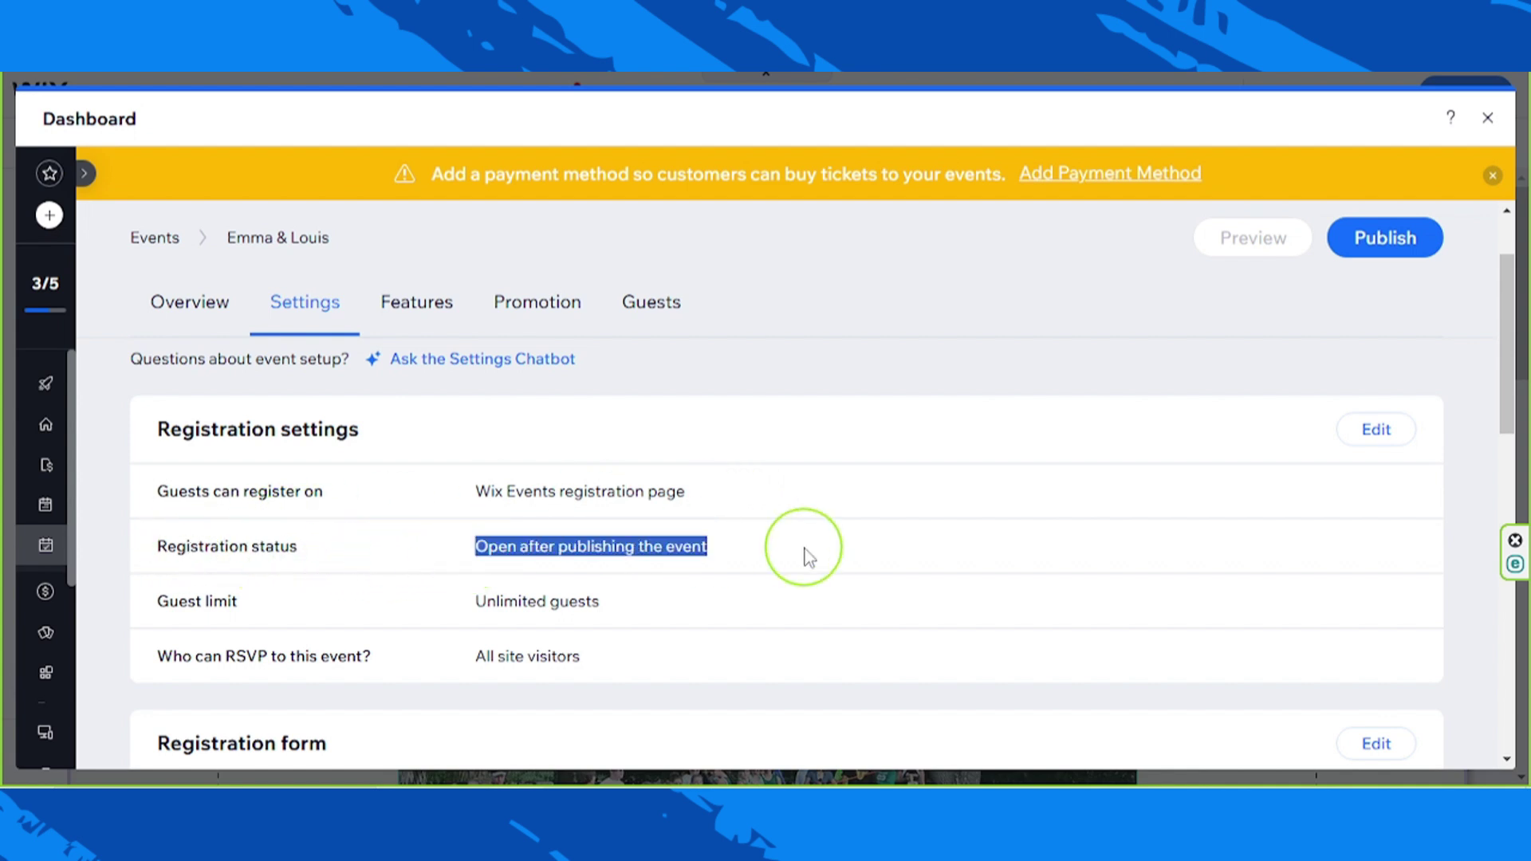
drag(153, 607, 265, 604)
click(633, 586)
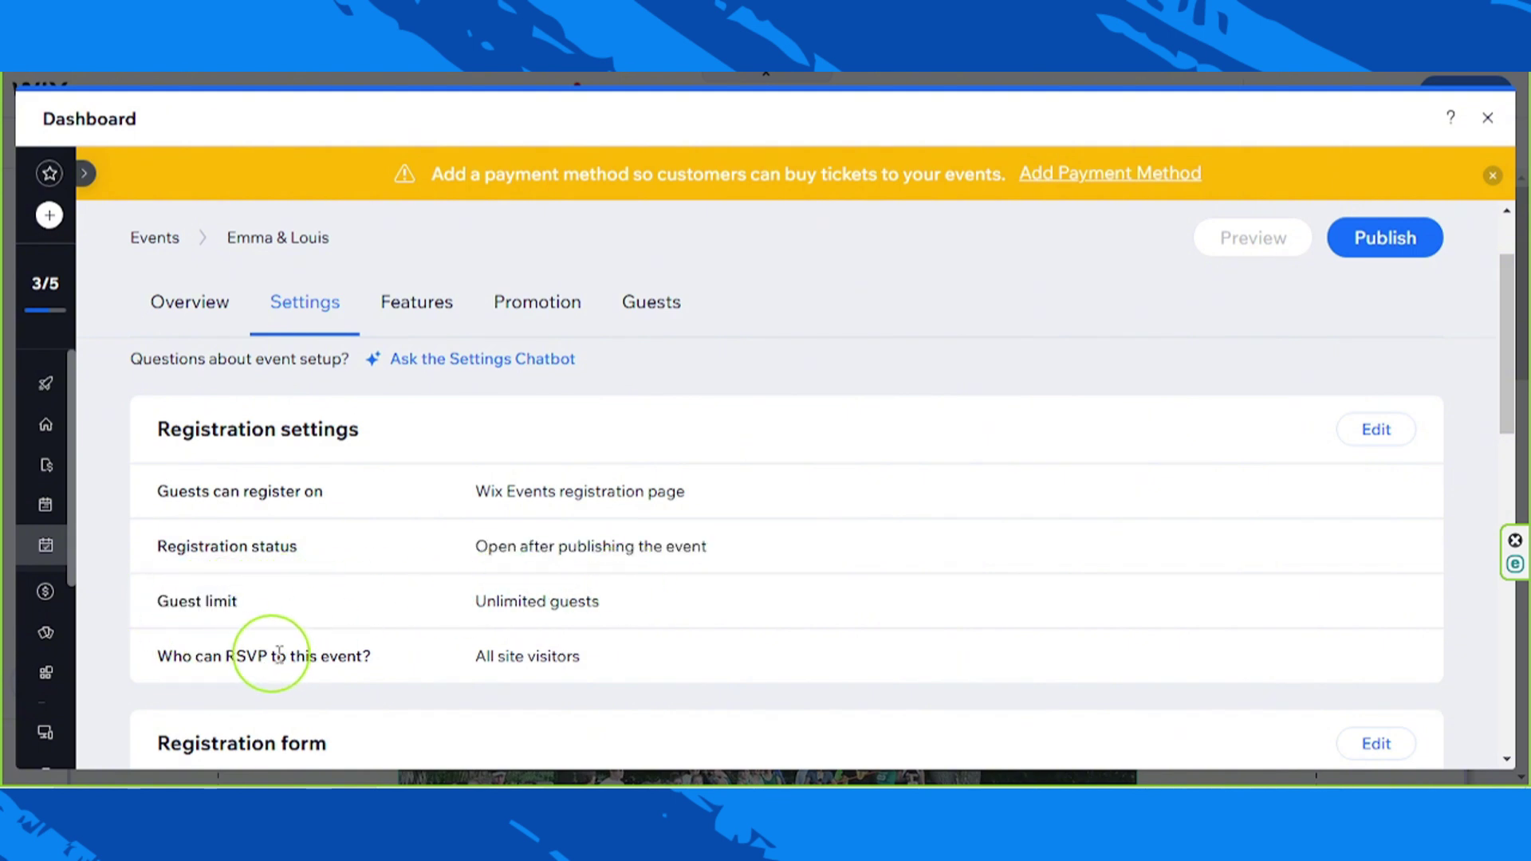
drag(470, 660, 661, 692)
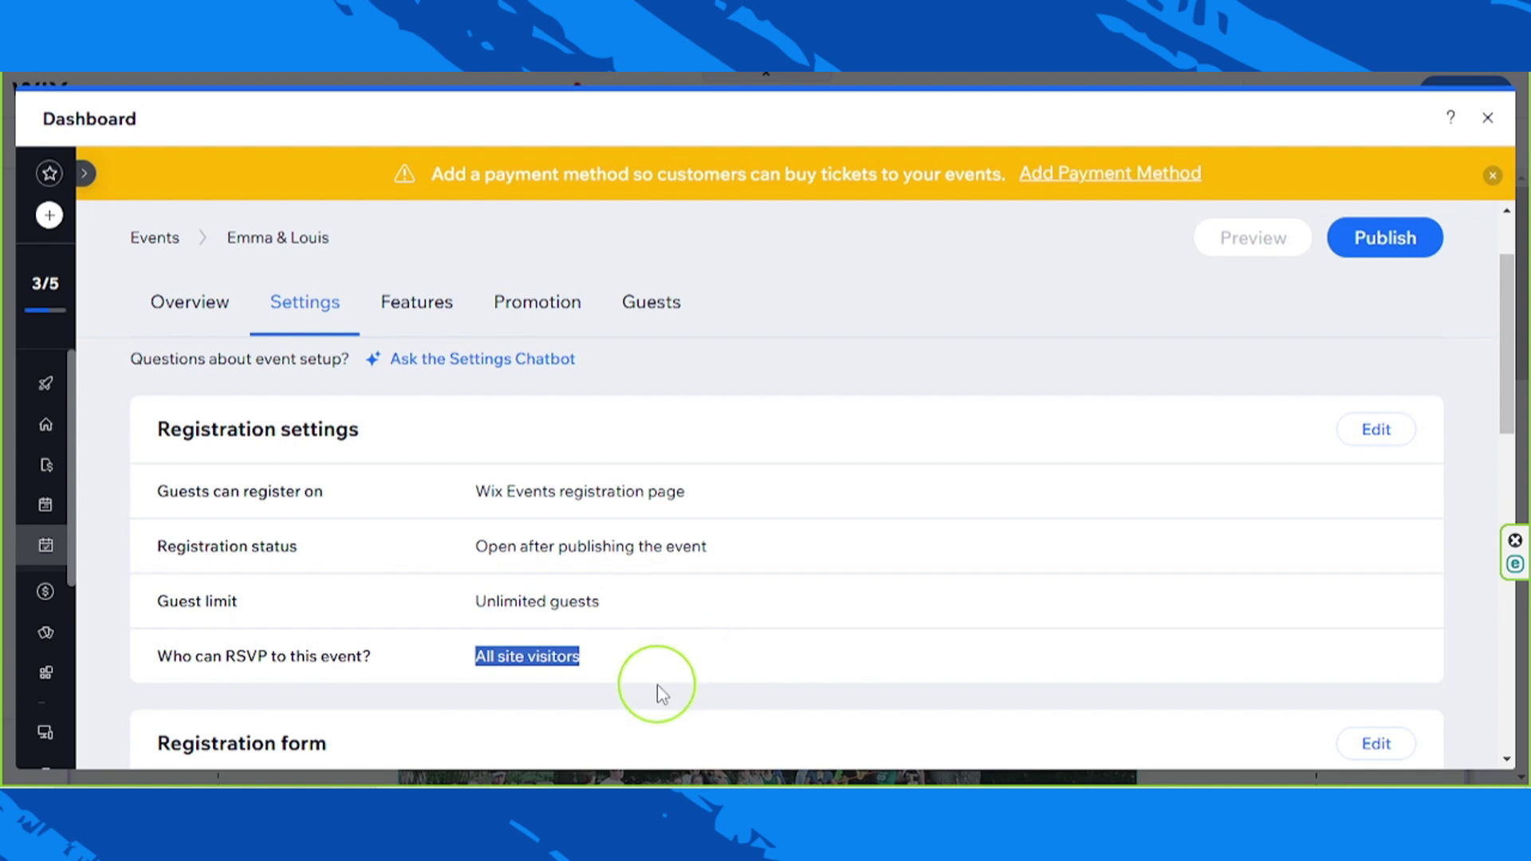
Go over all the registration settings rows, from where guests can register to who can RSVP.
click(690, 678)
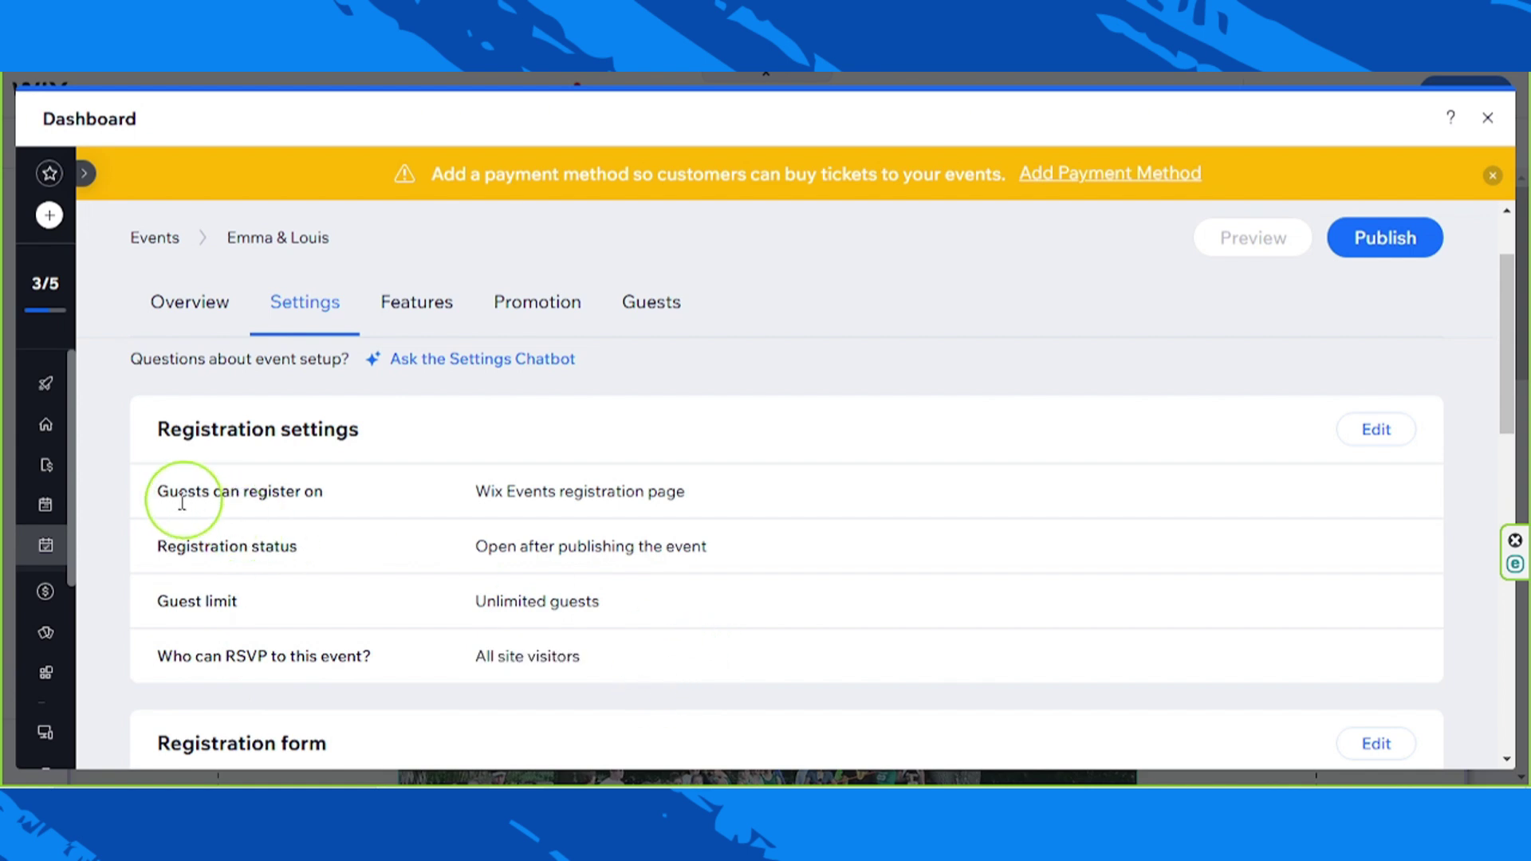
drag(157, 492, 621, 659)
click(621, 659)
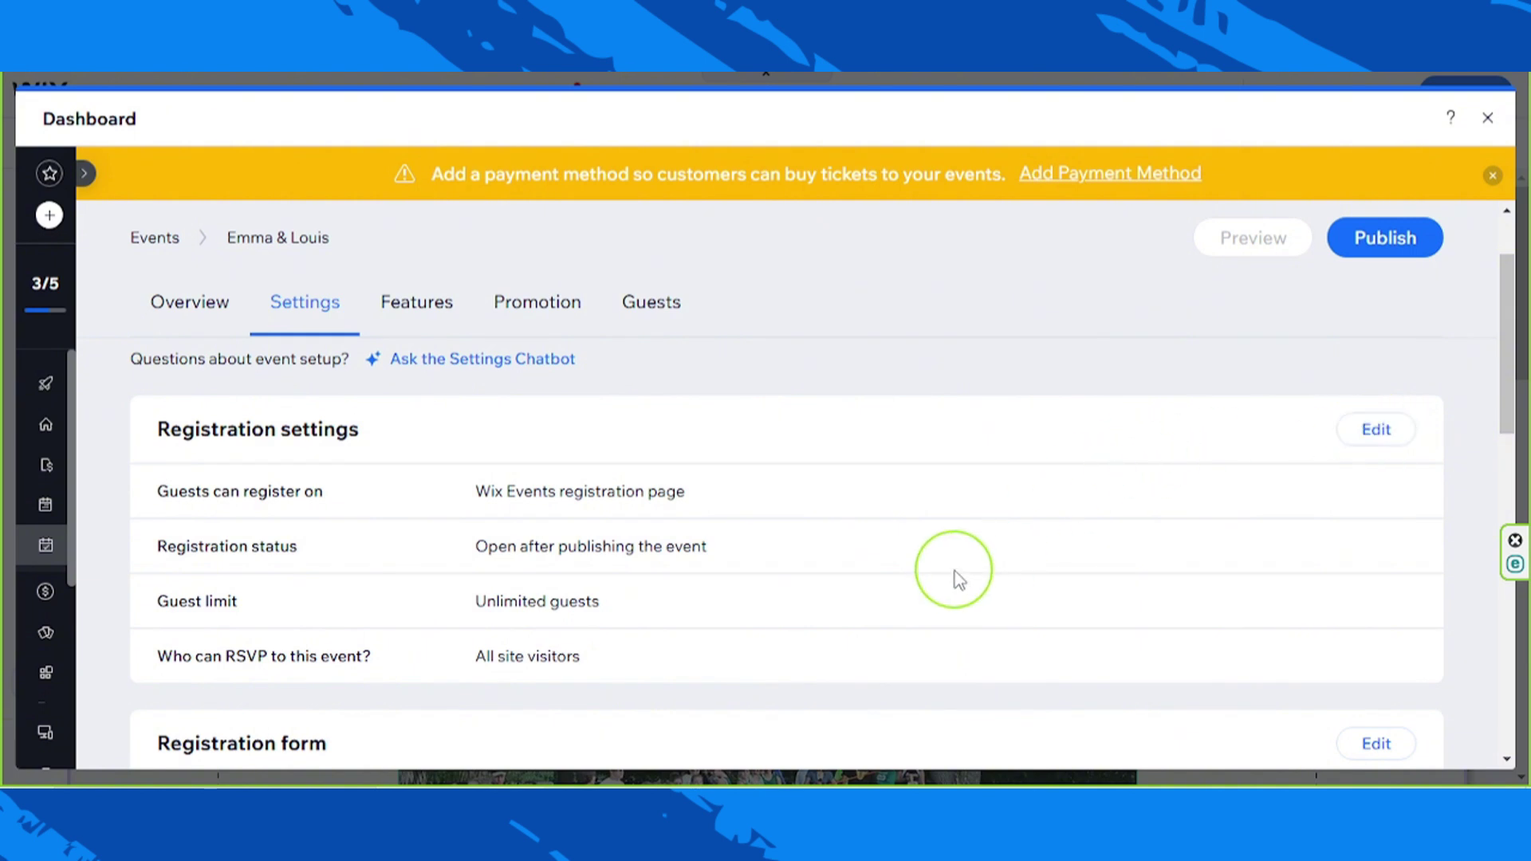
Examine the registration form section, checking the option for guests to RSVP "No" and the form fields guests fill in.
scroll(957, 578, down, 4)
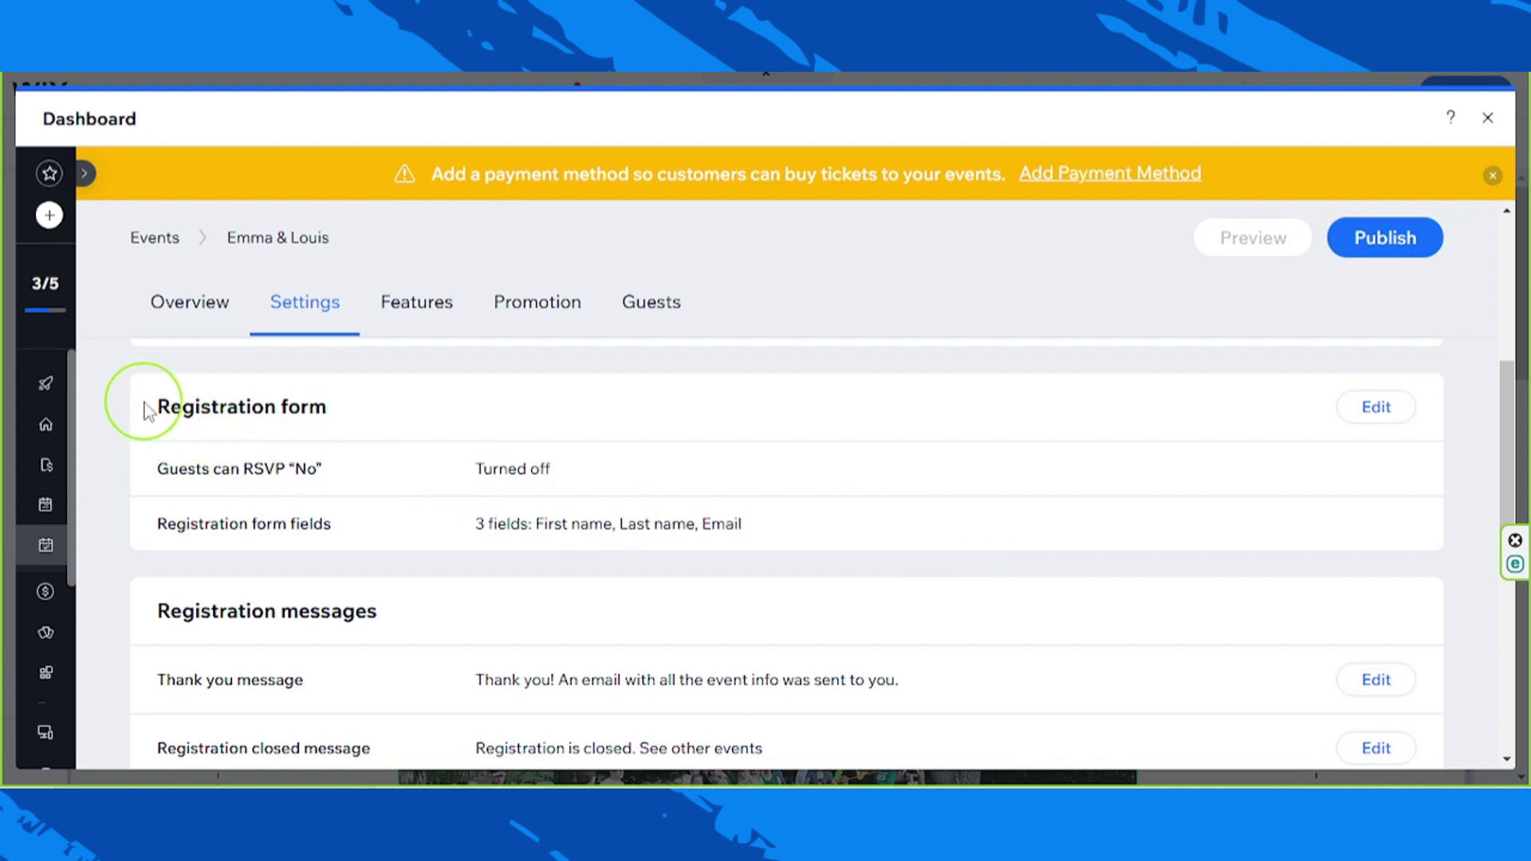
drag(148, 412, 343, 416)
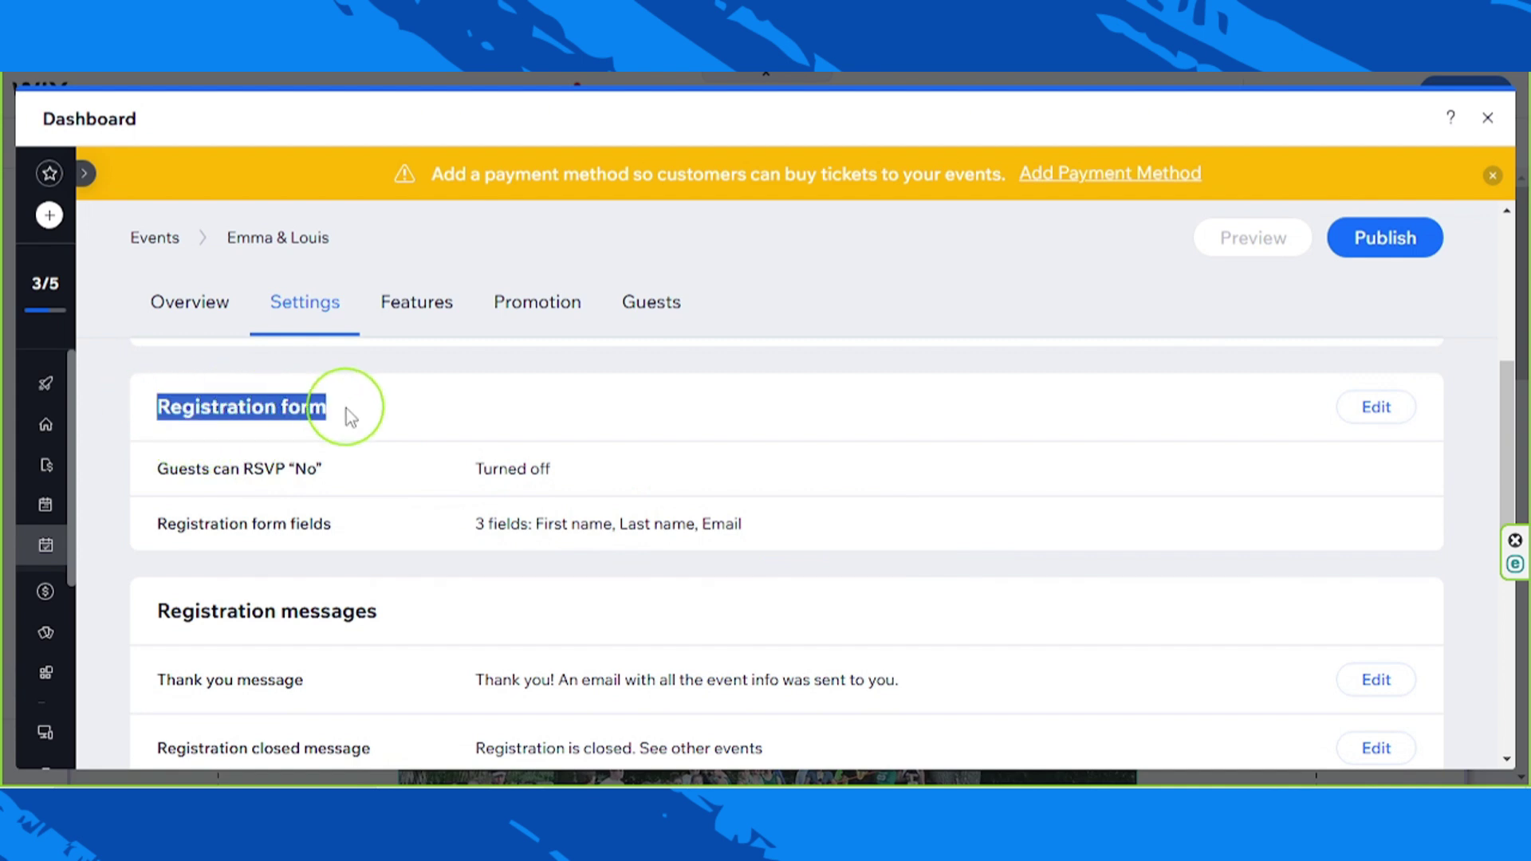
click(346, 408)
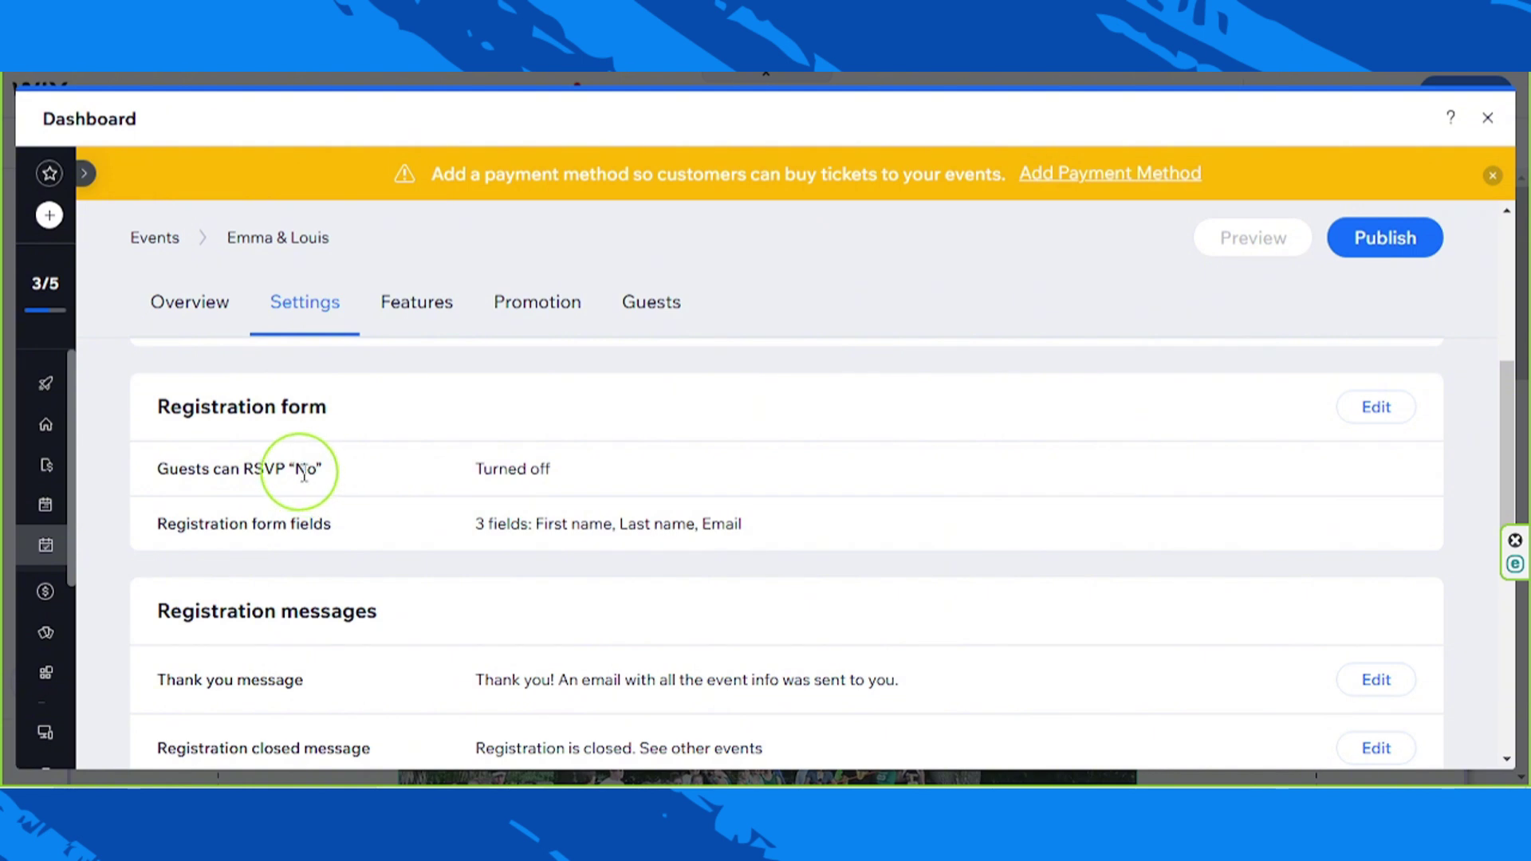
drag(299, 472, 324, 472)
click(453, 473)
drag(470, 474, 577, 474)
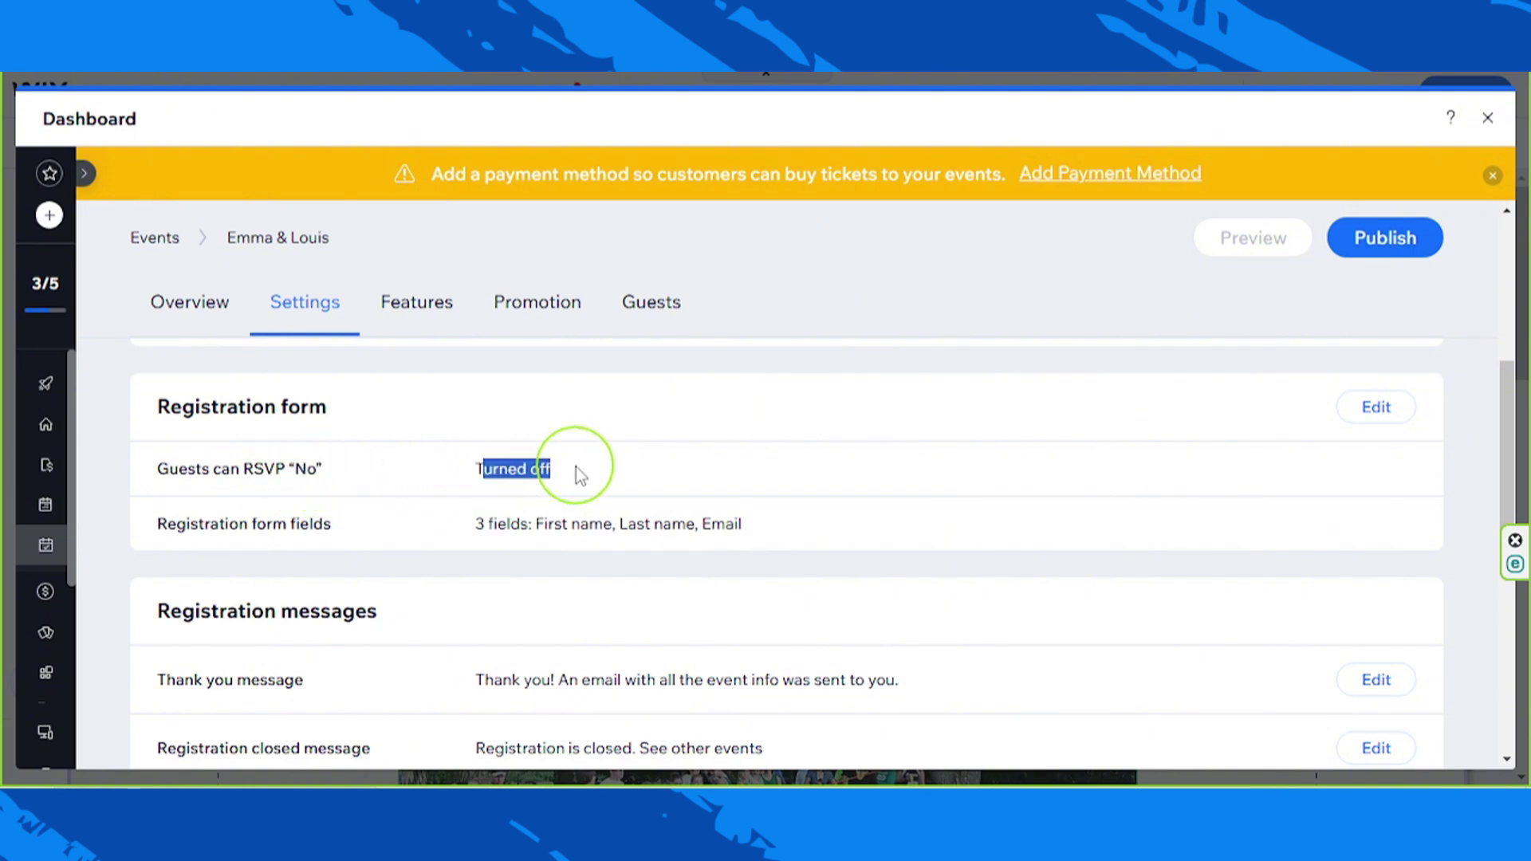
click(169, 535)
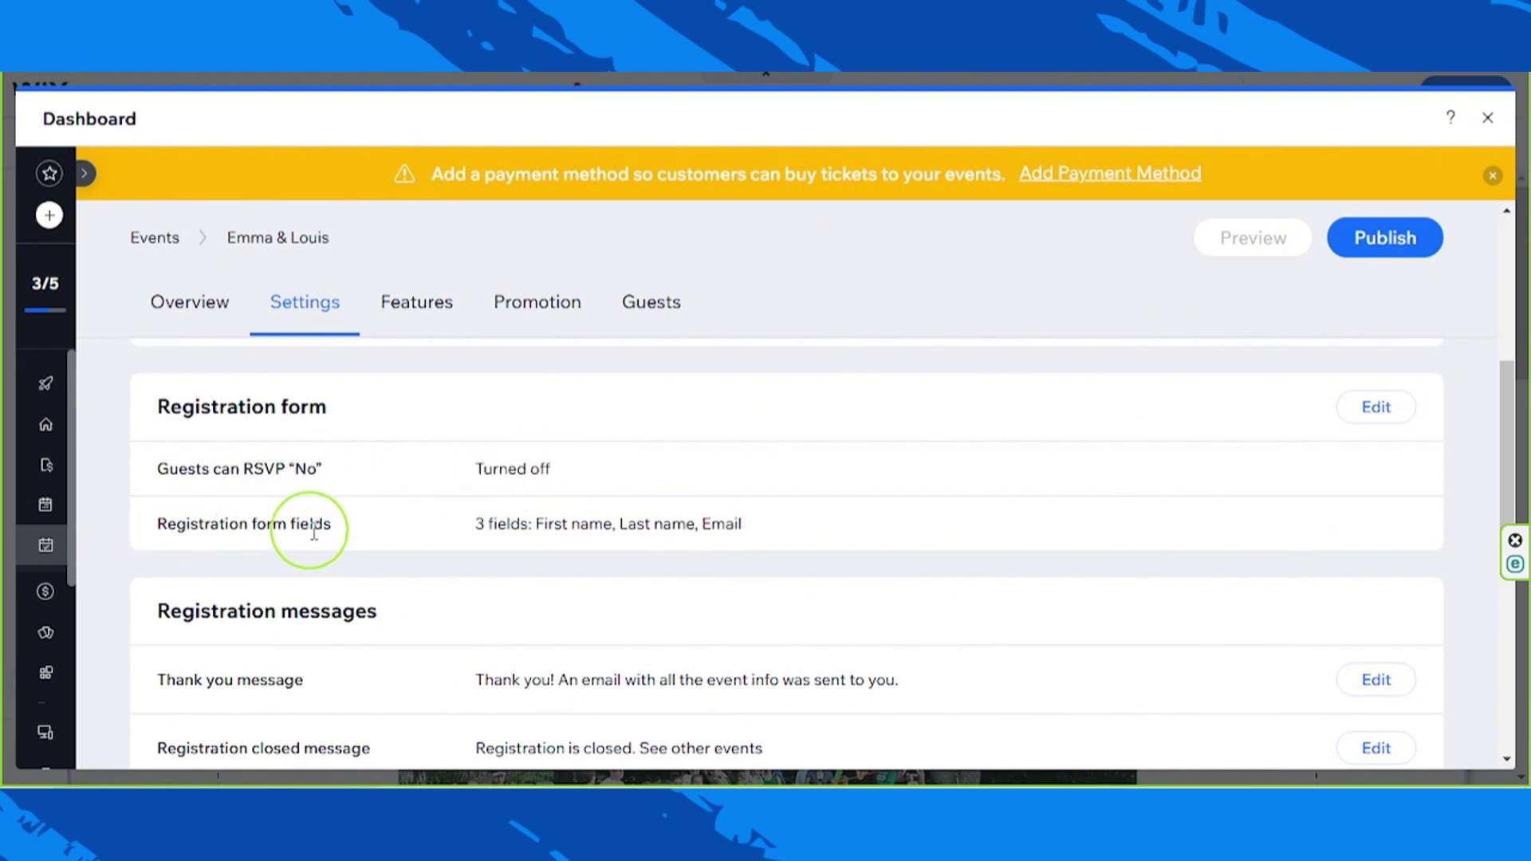
drag(475, 527, 768, 537)
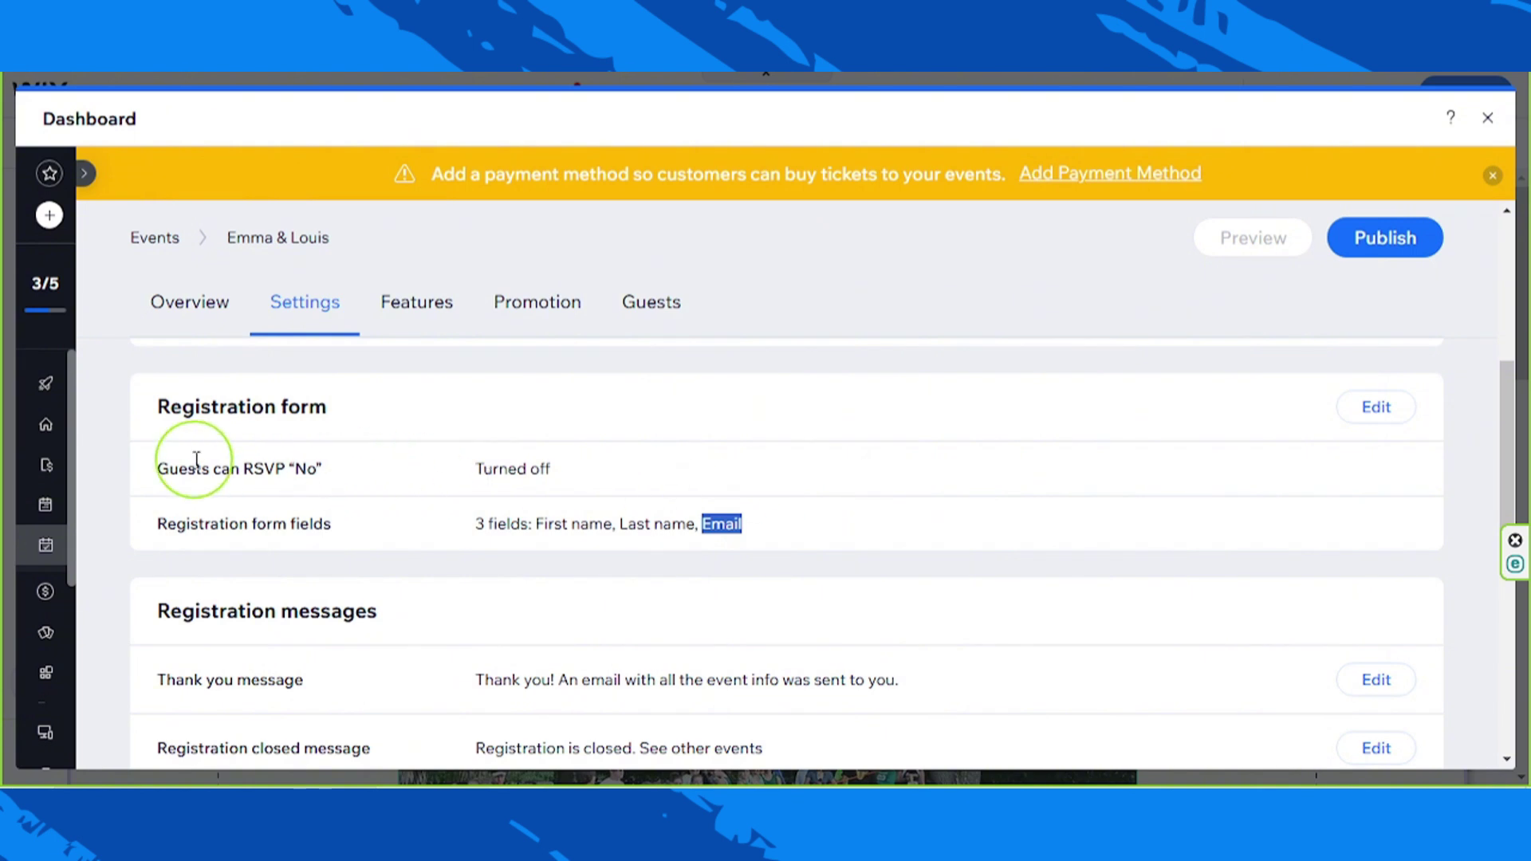
click(159, 477)
drag(160, 477, 810, 520)
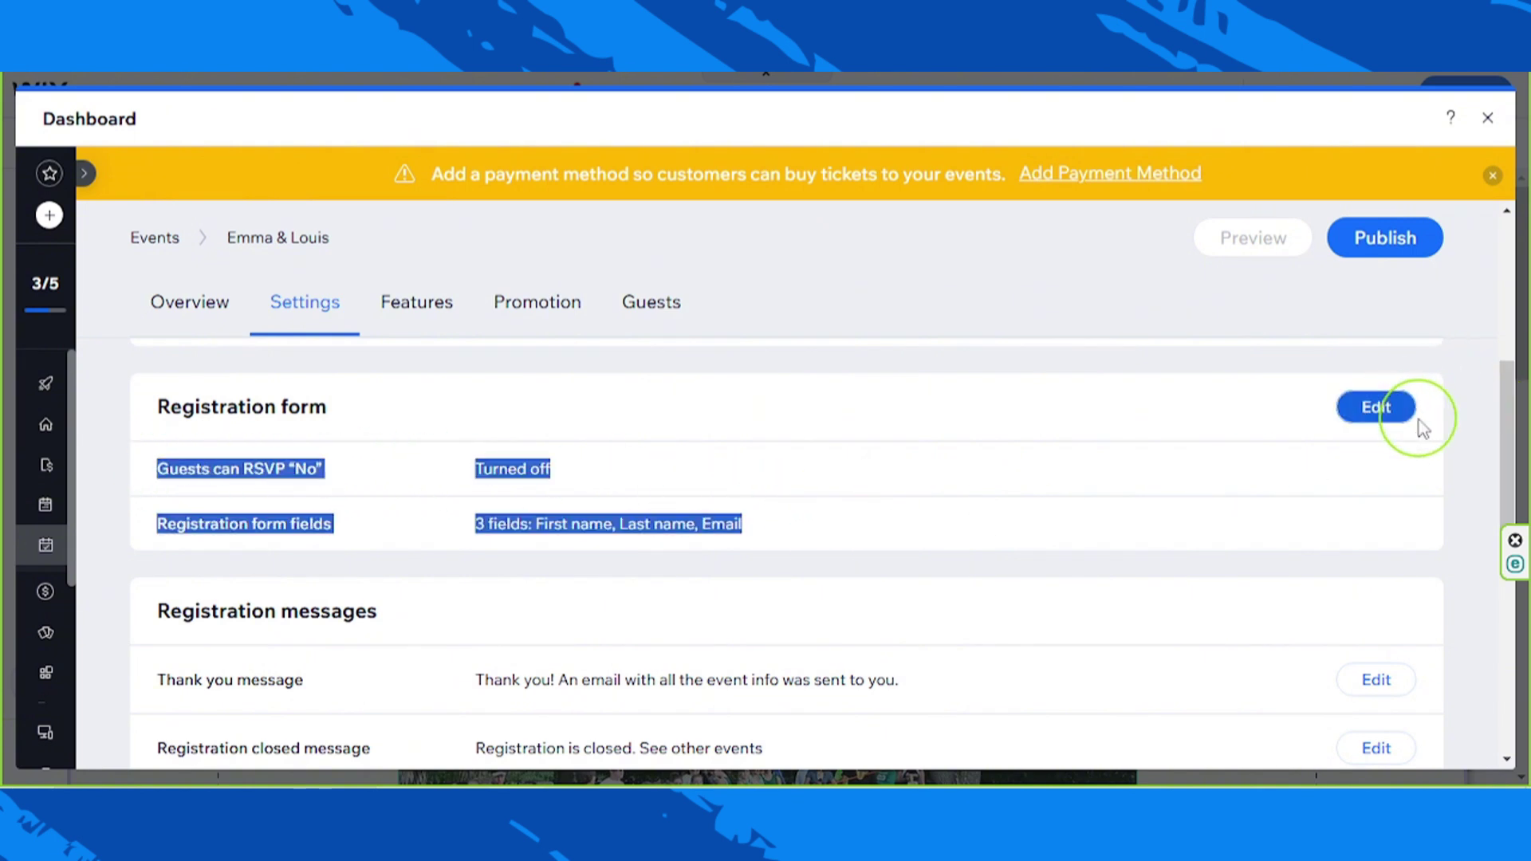
click(885, 506)
Review the registration messages section, covering the thank you message and the registration closed message.
scroll(885, 505, down, 3)
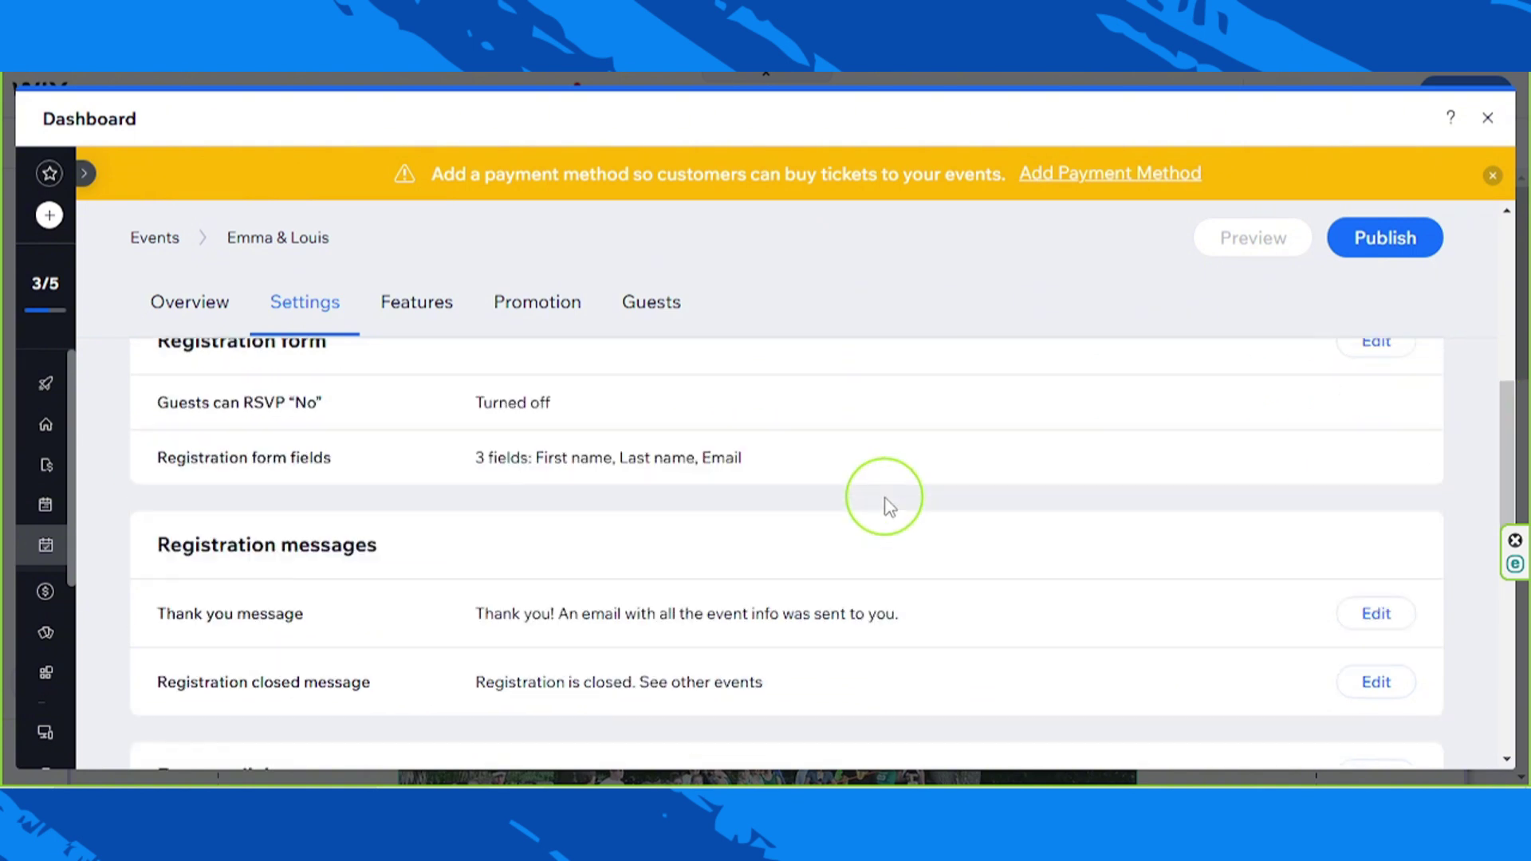
drag(155, 386, 380, 399)
click(379, 397)
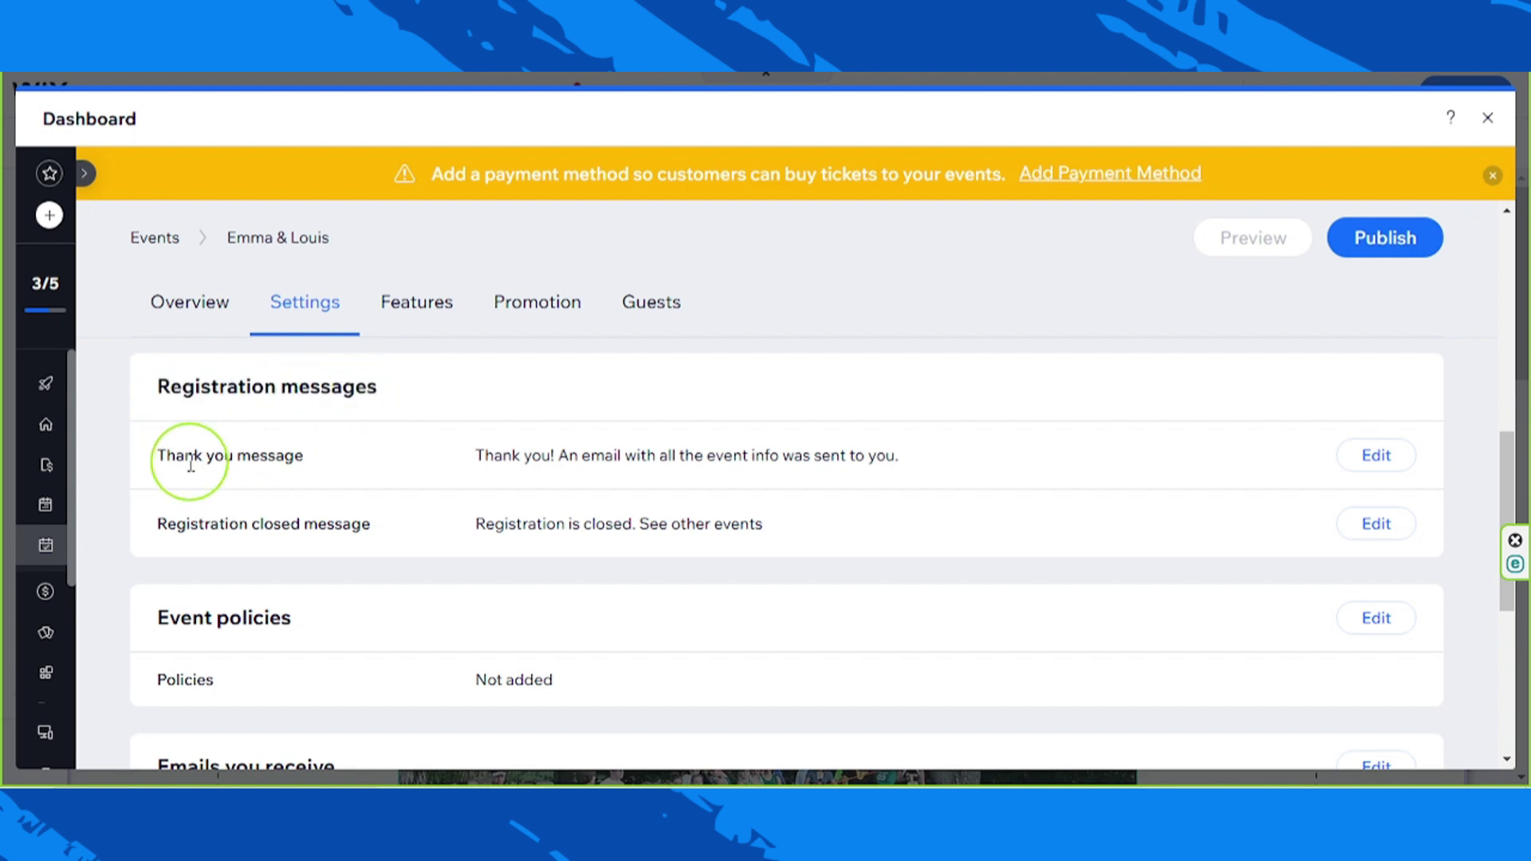
drag(160, 461, 325, 461)
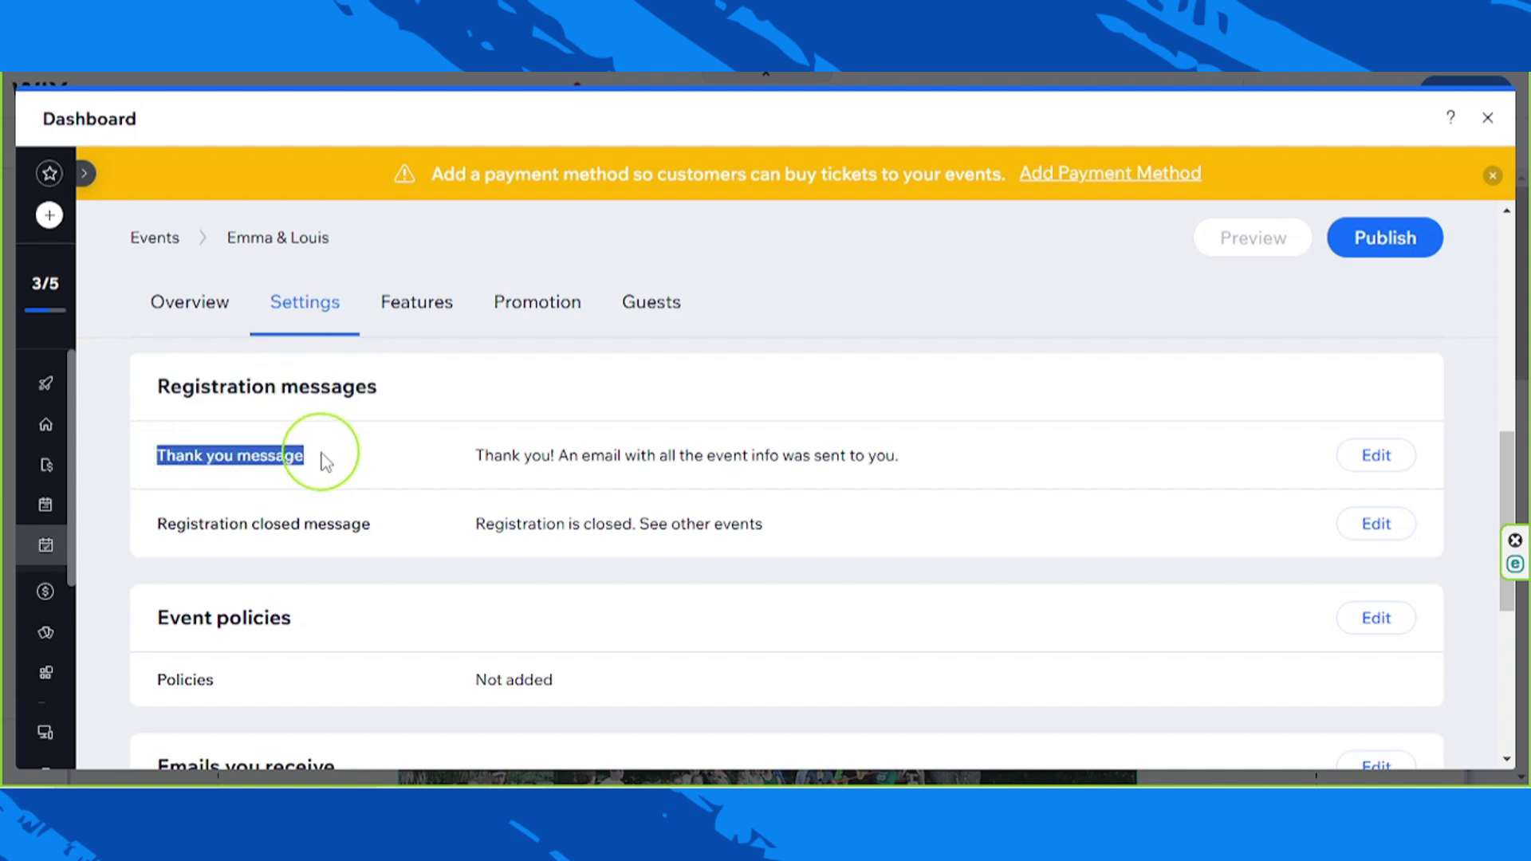
drag(156, 528, 415, 525)
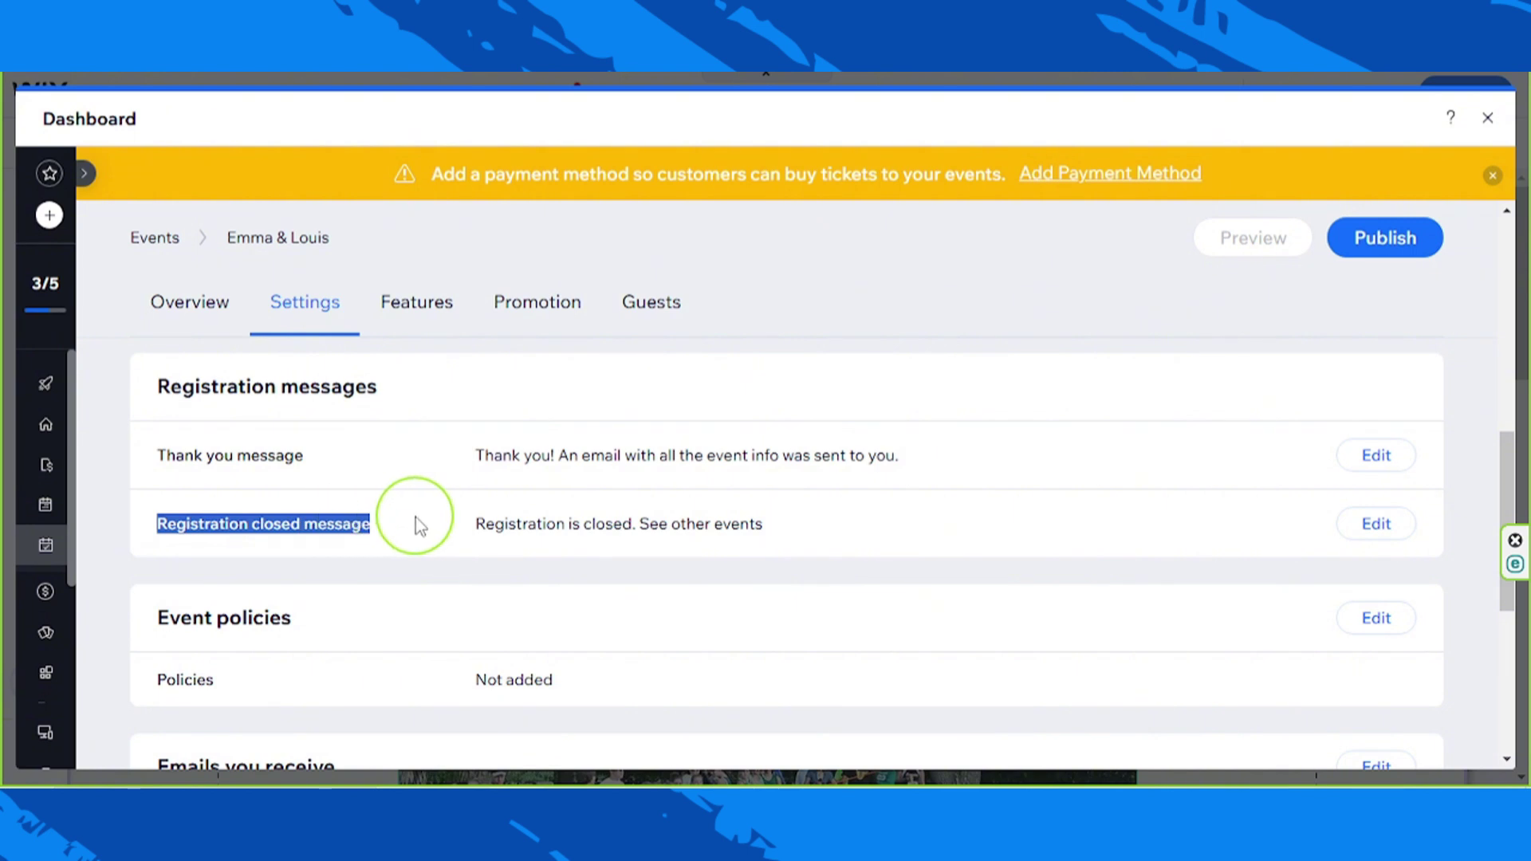
click(338, 522)
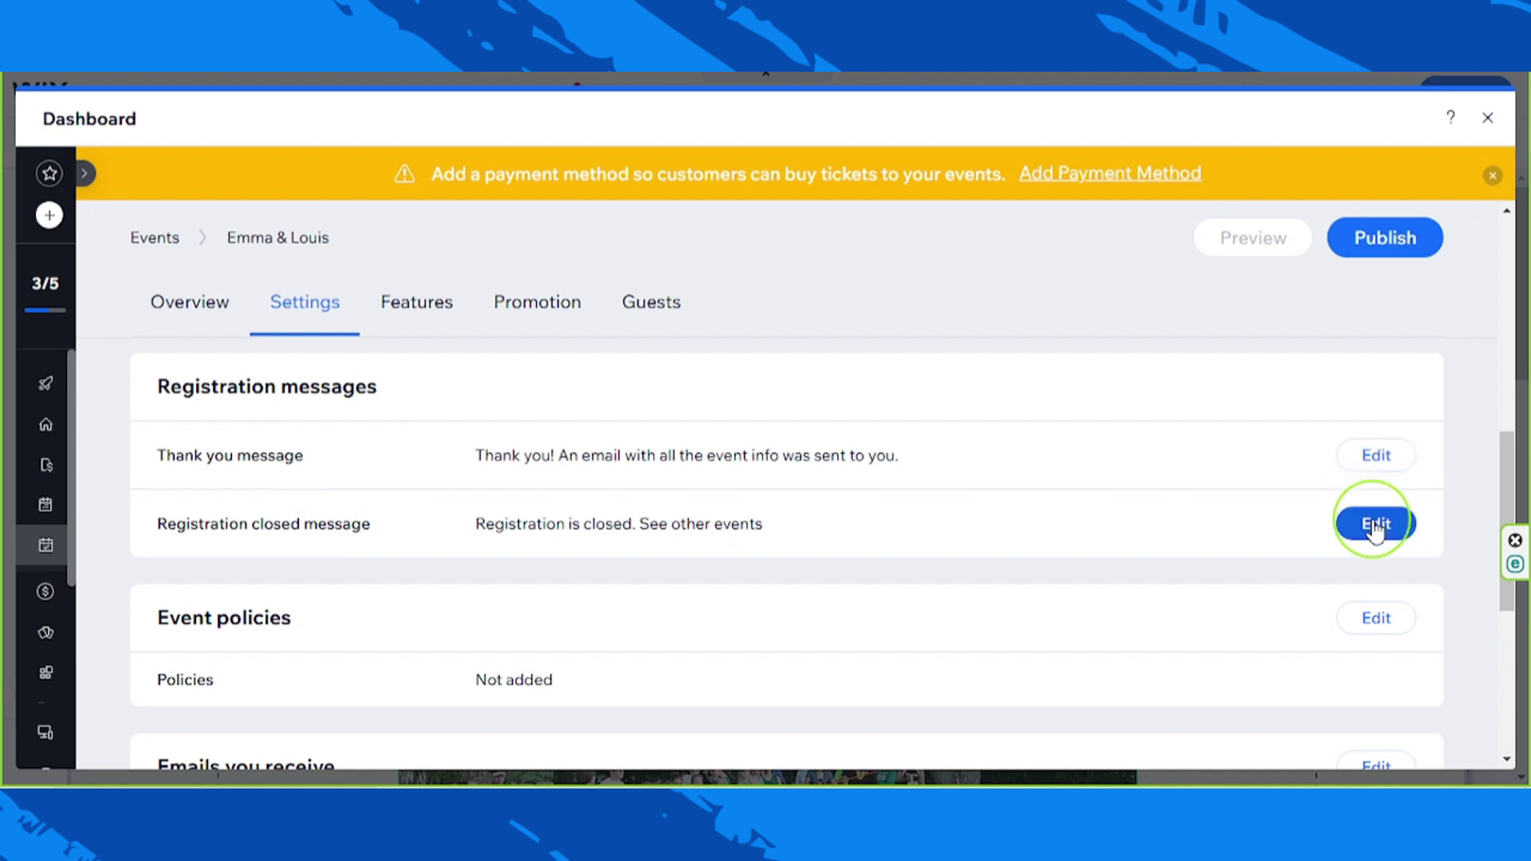
Look over the event policies, the emails you receive and the emails sent to event guests.
scroll(829, 528, down, 2)
scroll(829, 528, down, 2)
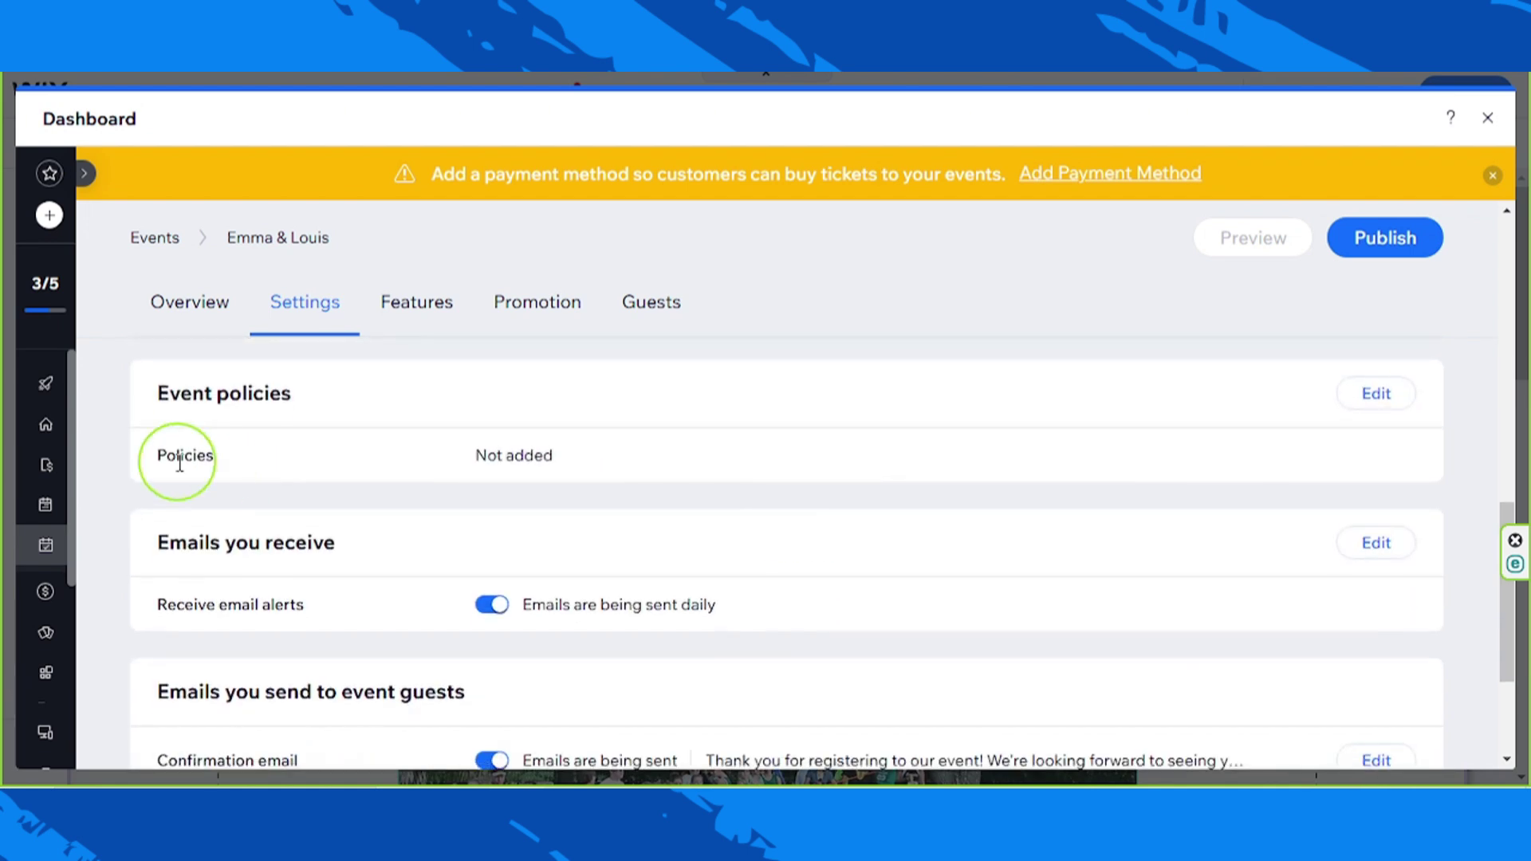
drag(156, 394, 303, 411)
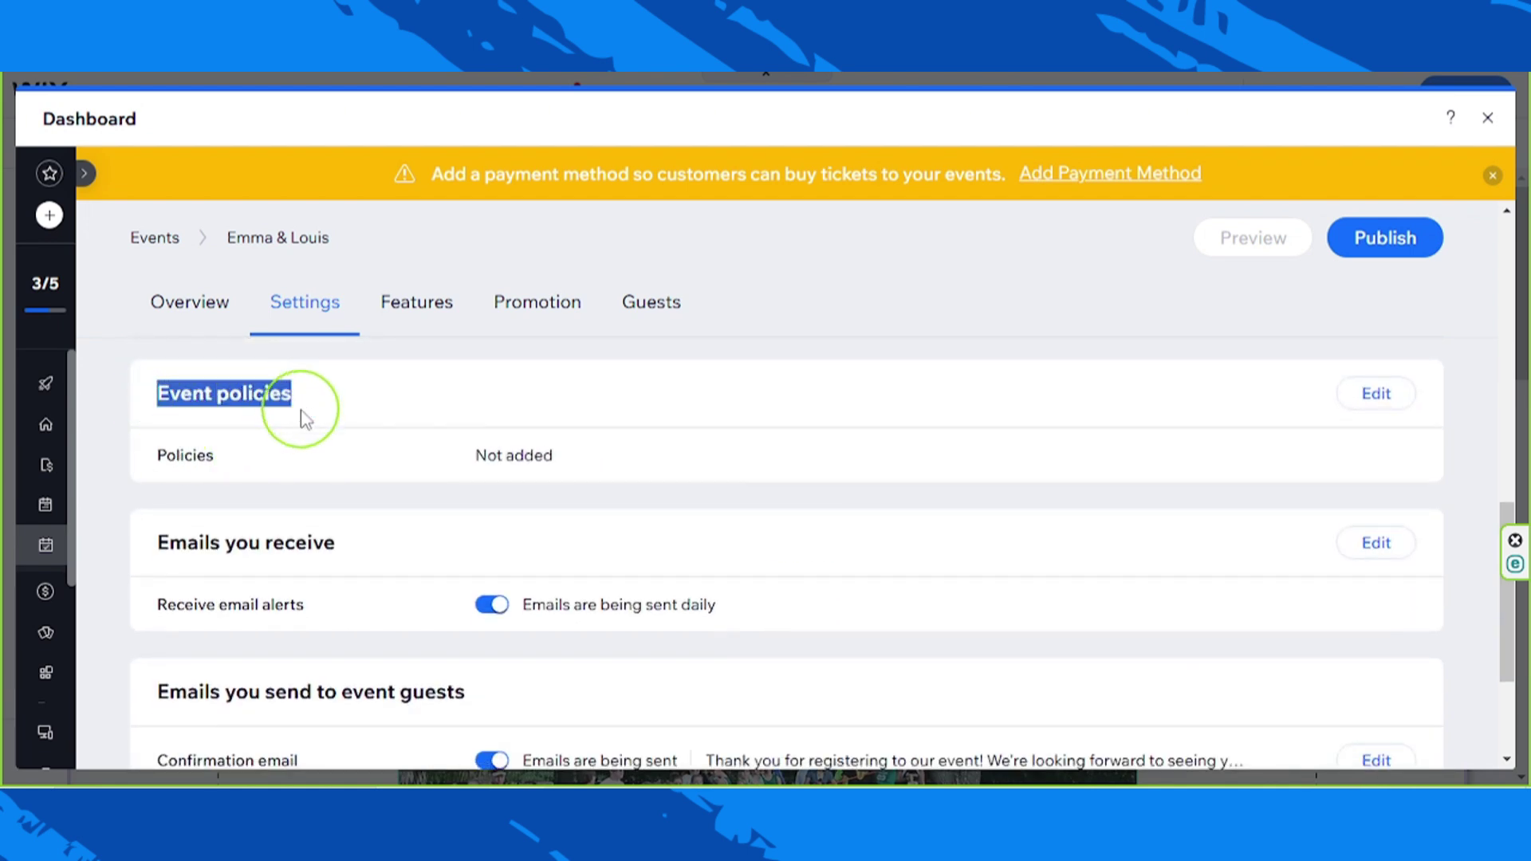
scroll(295, 414, down, 2)
drag(159, 441, 410, 438)
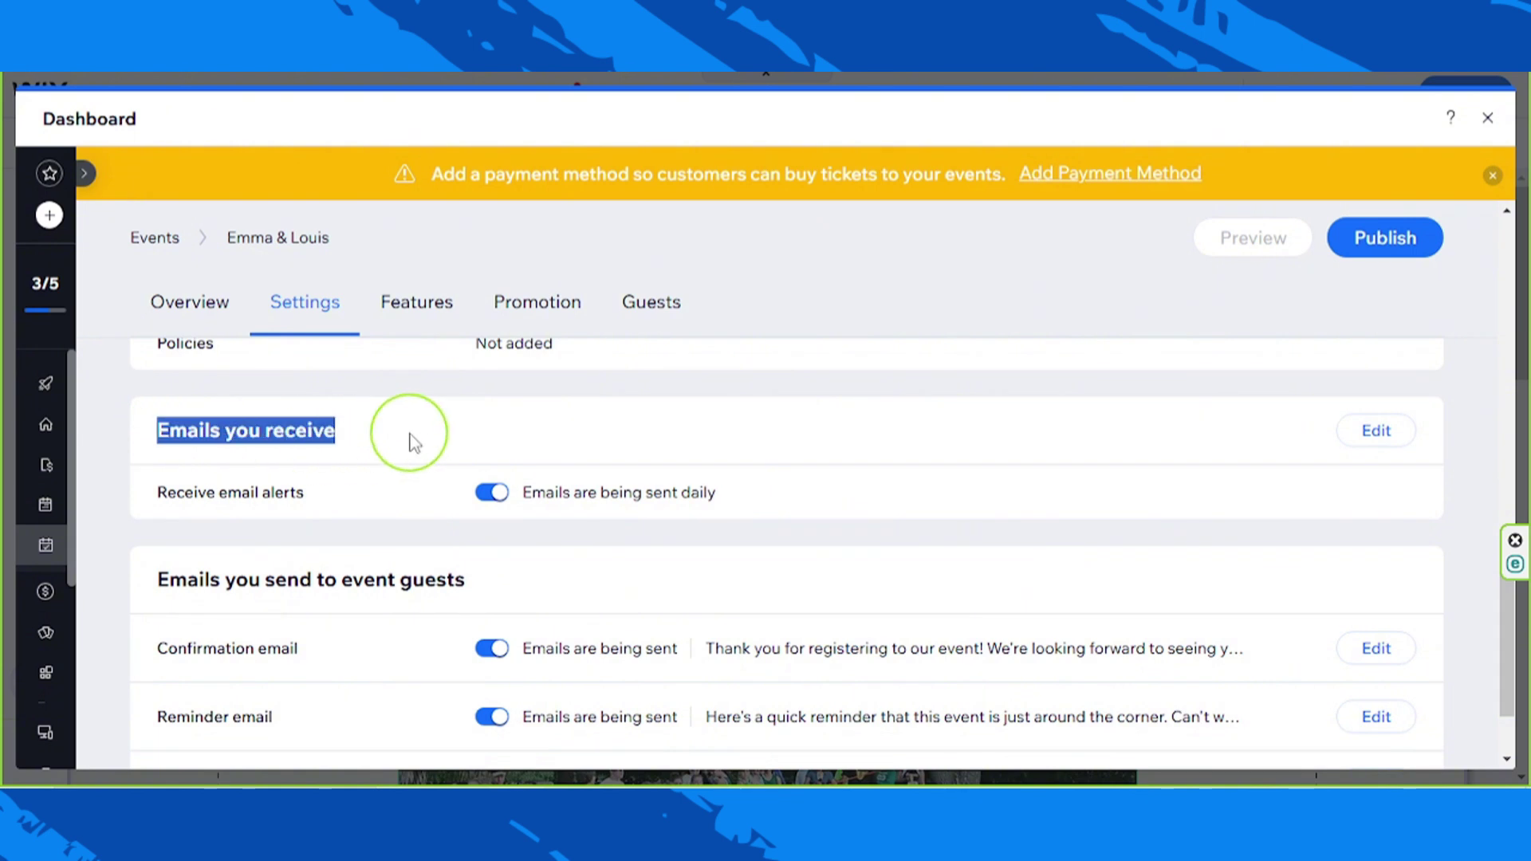
scroll(417, 444, down, 2)
drag(157, 479, 519, 477)
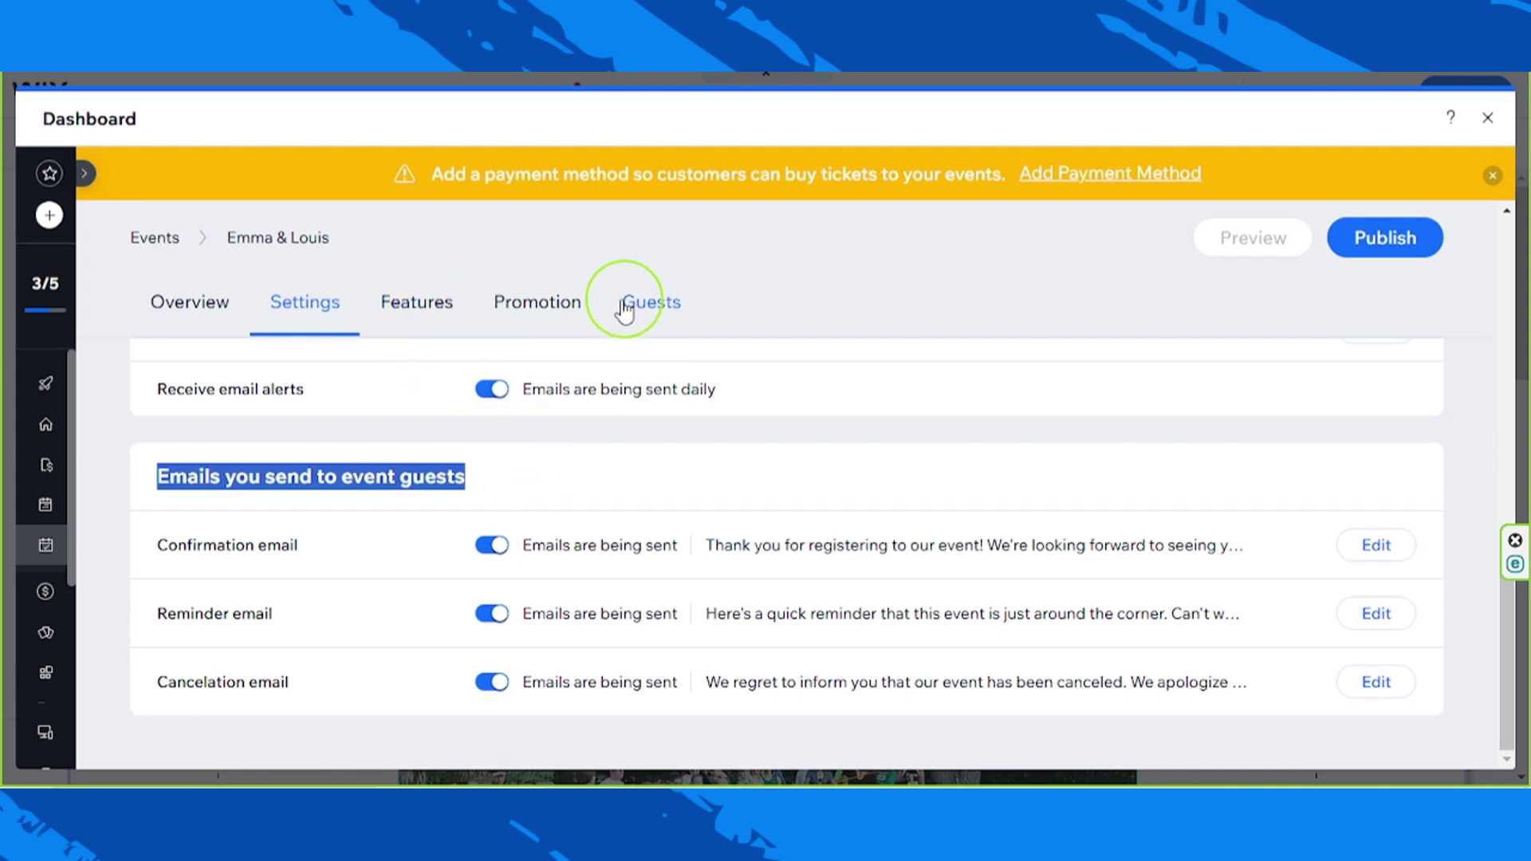
Open the draft event's guest list management page and look it over.
click(660, 311)
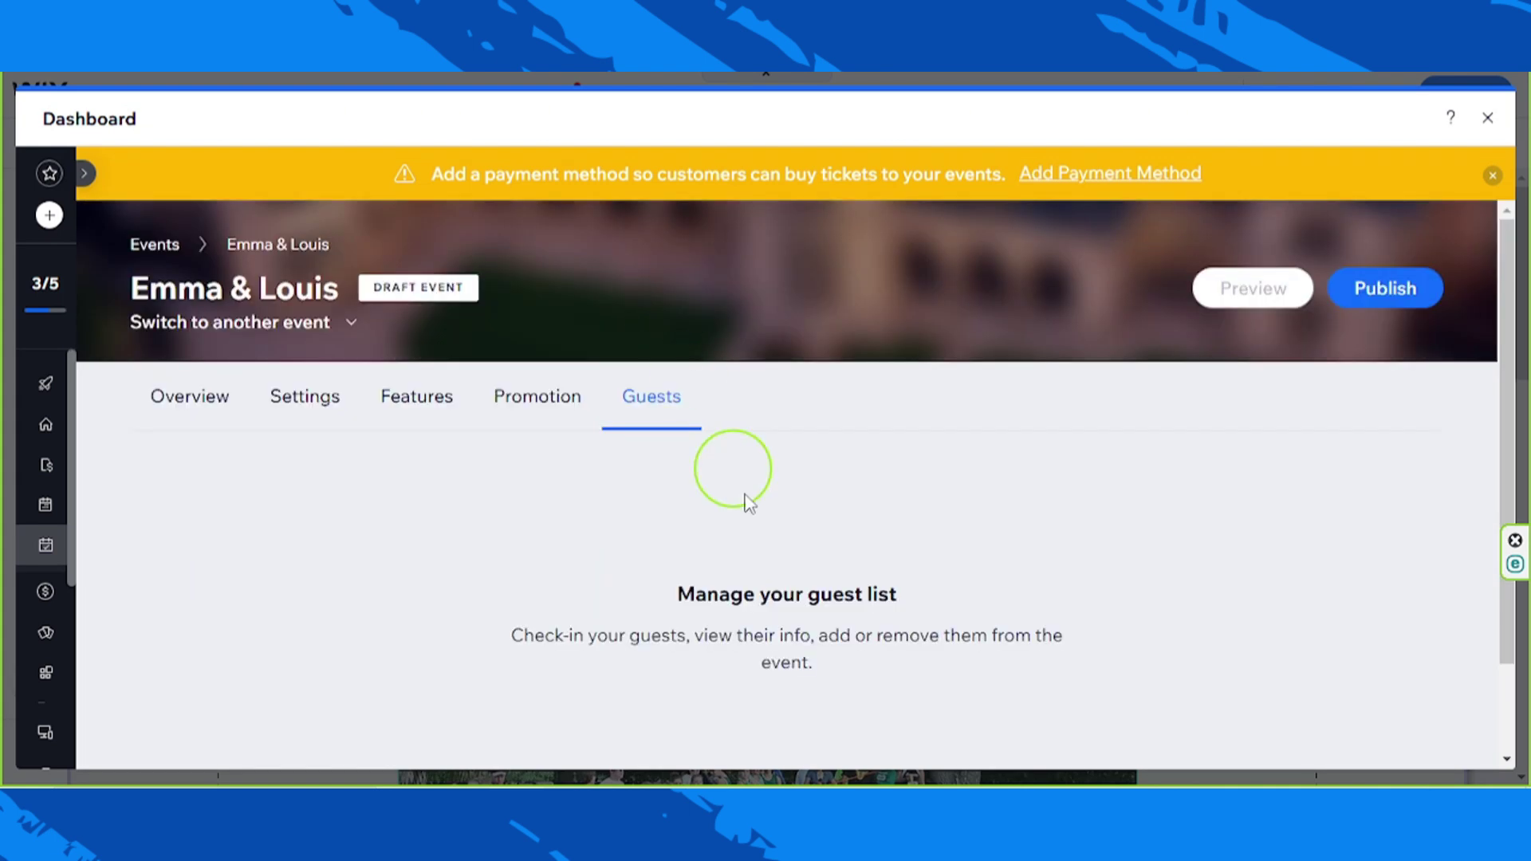
scroll(1021, 693, down, 2)
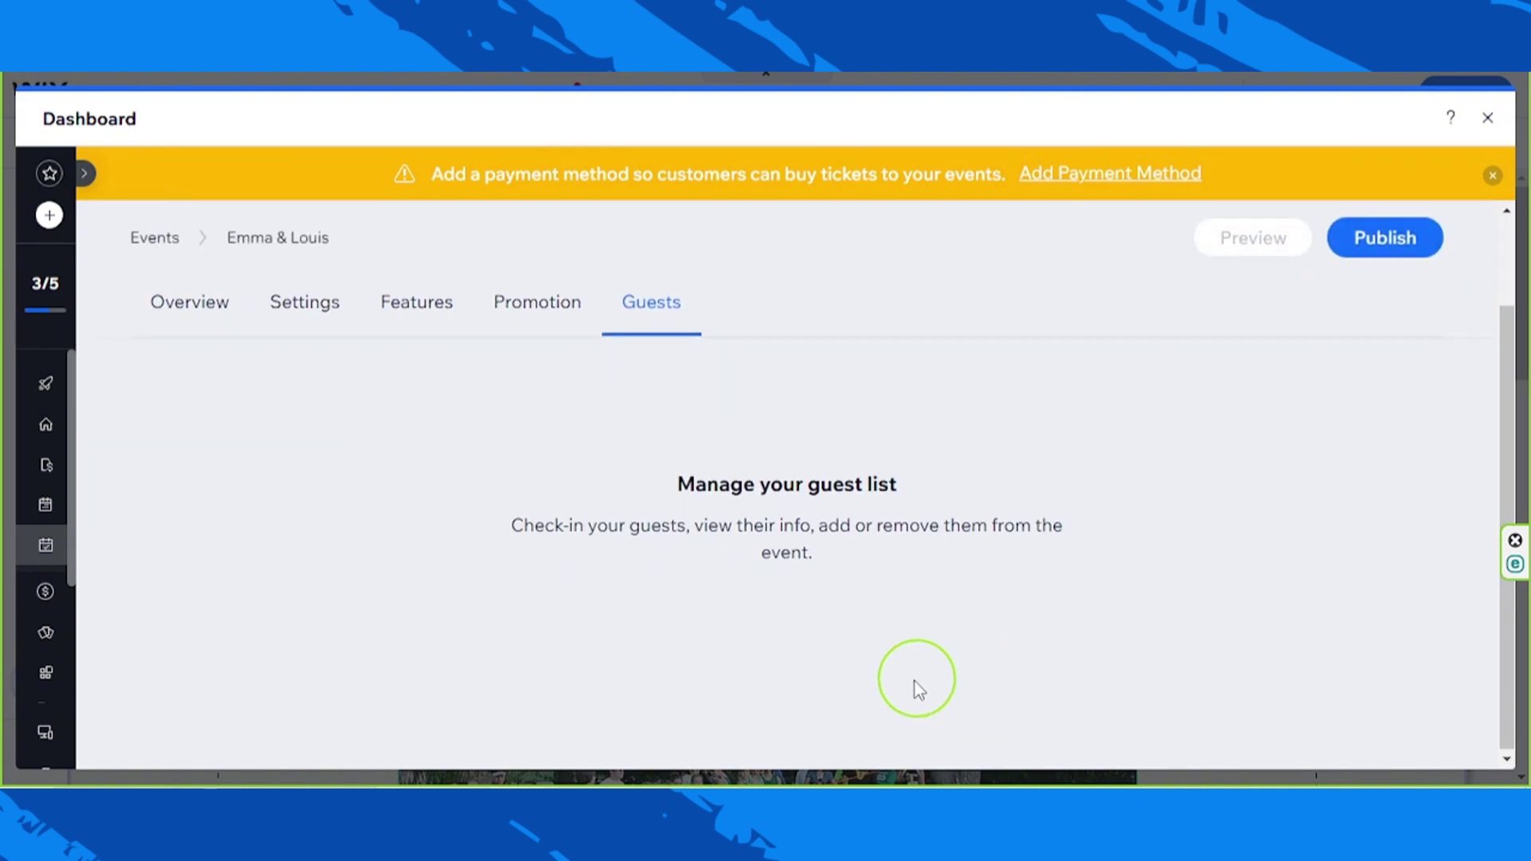